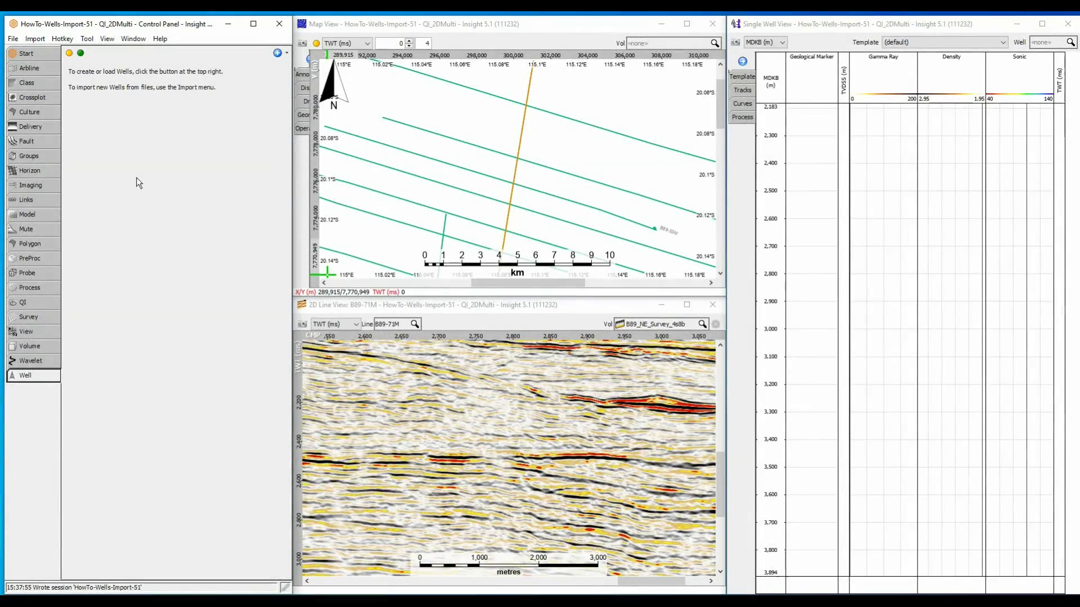
Step: Import Well10.owx with its markers, curves, checkshots and well path, keeping the GDA94 / MGA zone 50 coordinates unconverted
{"action": "left_click", "coordinate": [34, 38]}
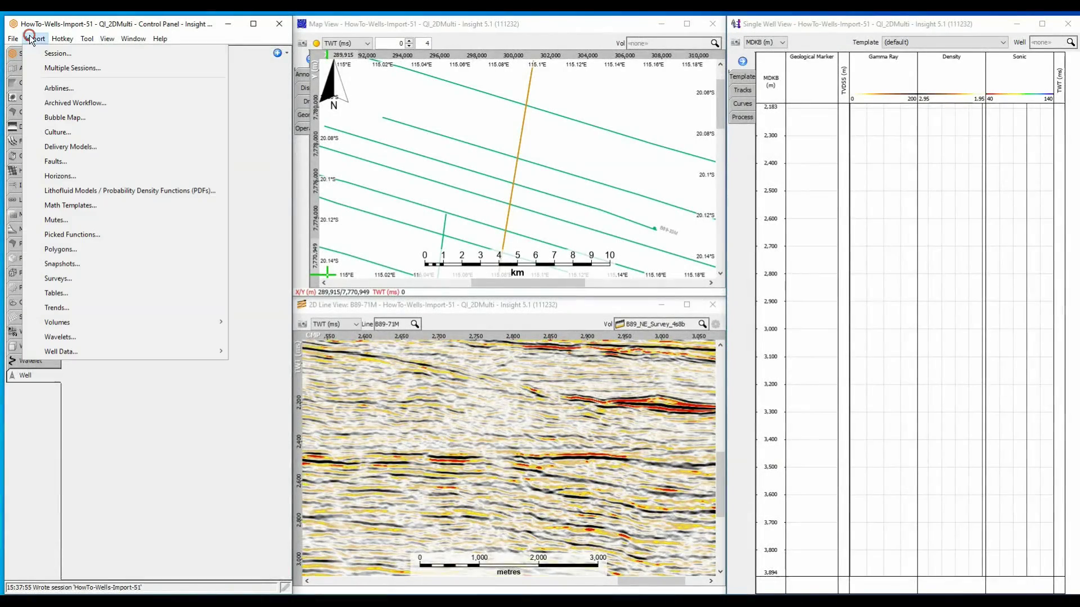
{"action": "left_click", "coordinate": [138, 352]}
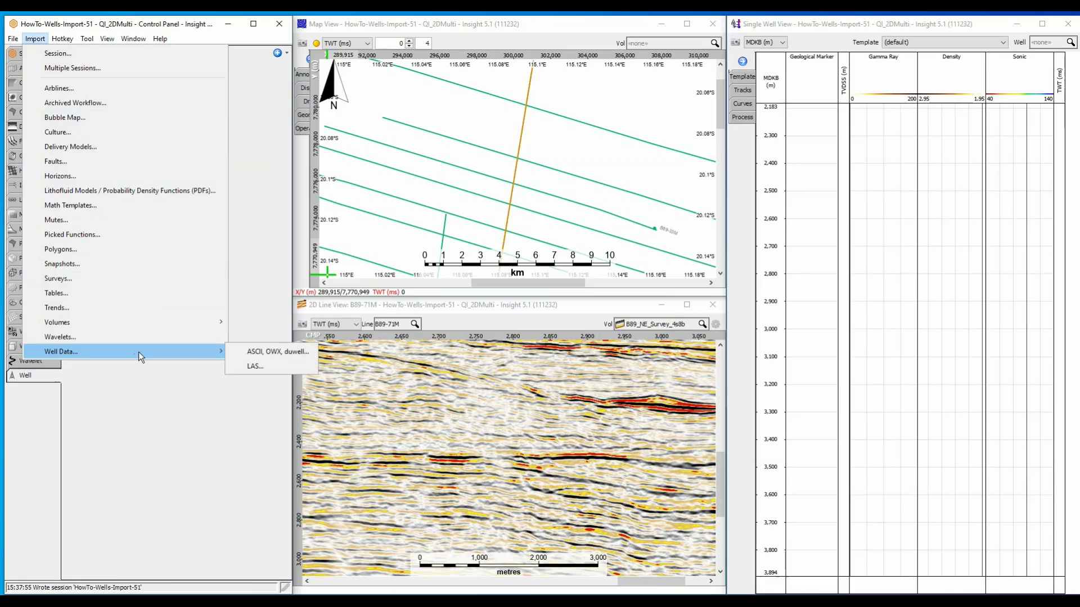
{"action": "left_click", "coordinate": [235, 352]}
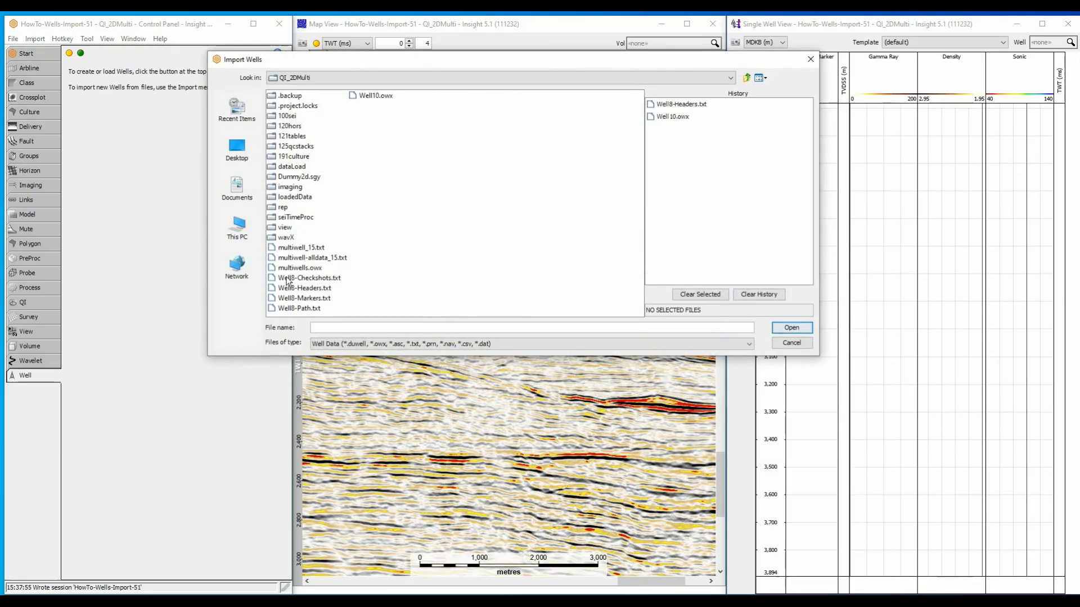
{"action": "left_click", "coordinate": [358, 96]}
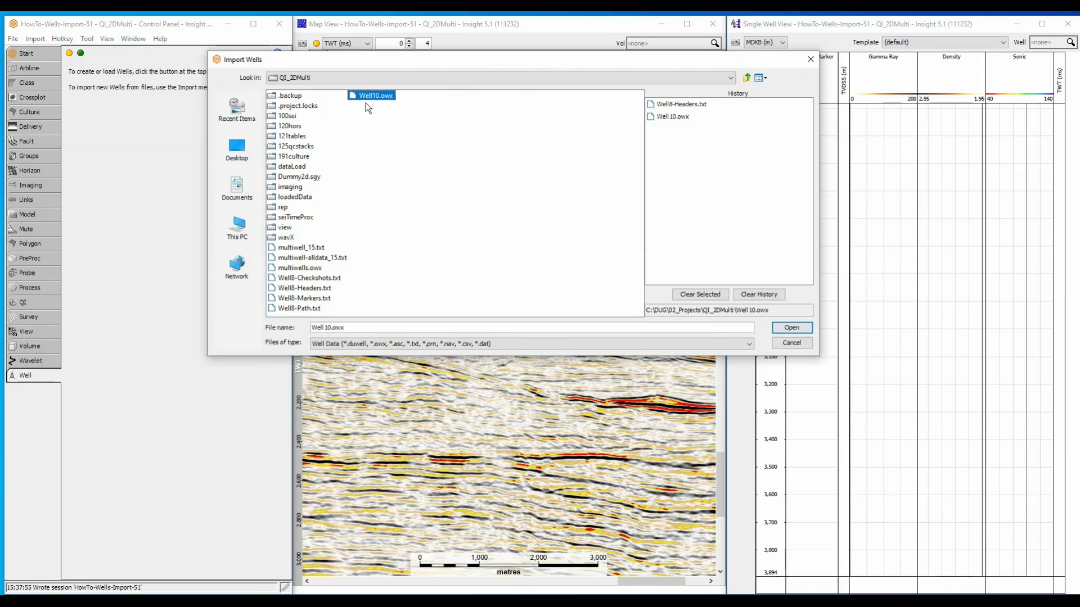
{"action": "left_click", "coordinate": [782, 330]}
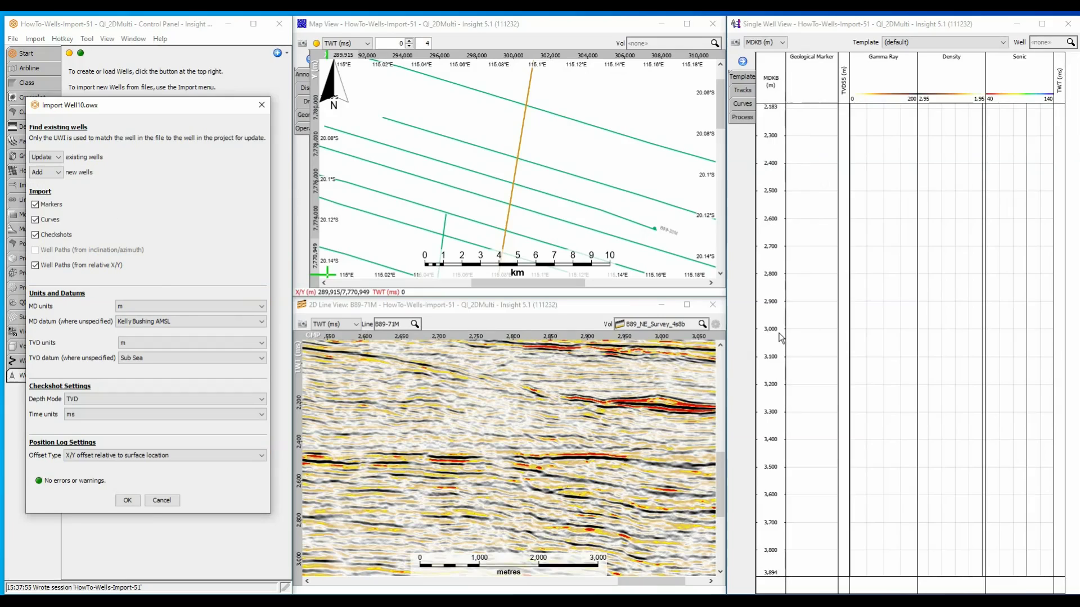
{"action": "left_click", "coordinate": [127, 501]}
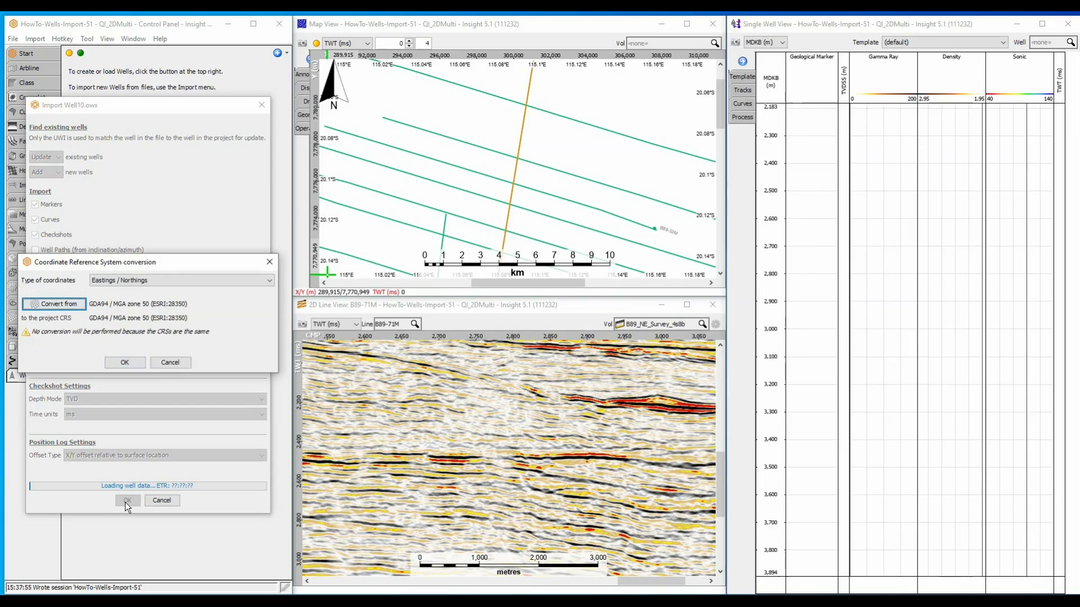
{"action": "left_click", "coordinate": [129, 363]}
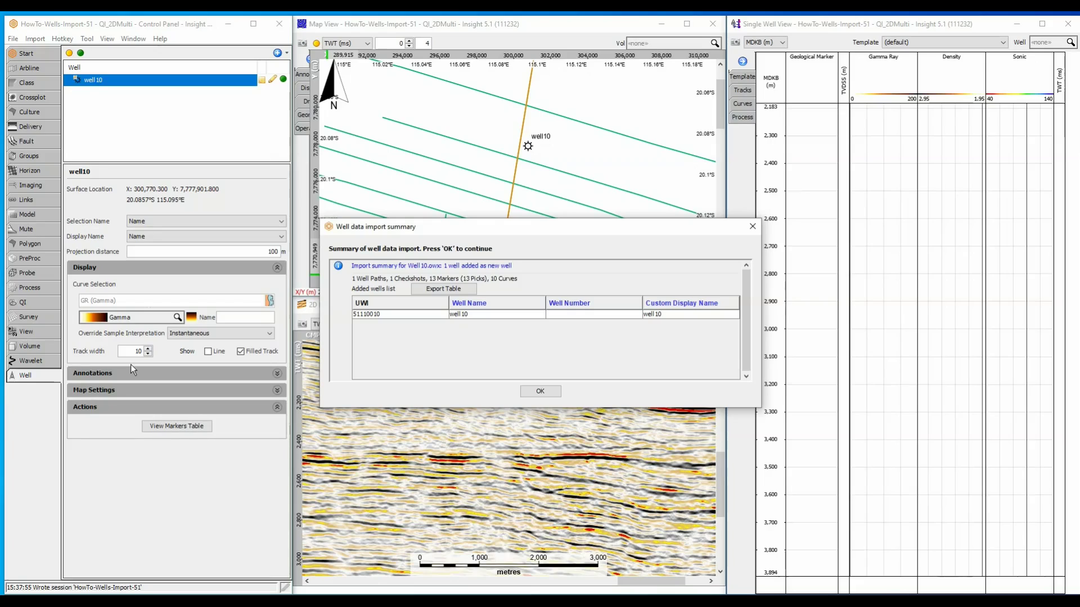
{"action": "left_click", "coordinate": [540, 391]}
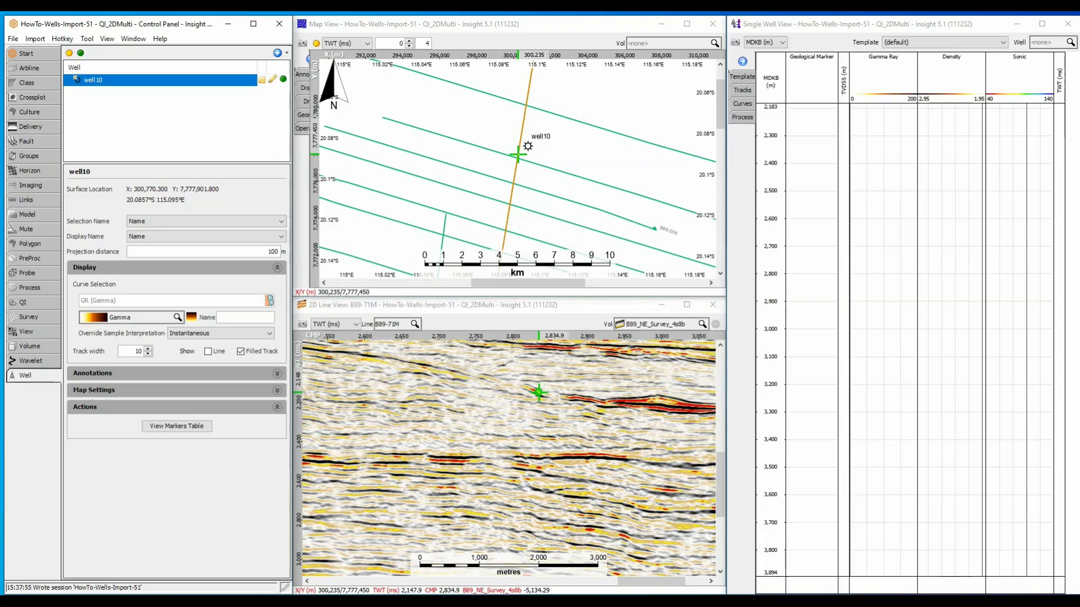
Step: Display well10 in the Single Well View, try TVDSS (m) as the vertical scale, and set it to TWT (ms)
{"action": "left_click", "coordinate": [1045, 44]}
{"action": "left_click", "coordinate": [1040, 65]}
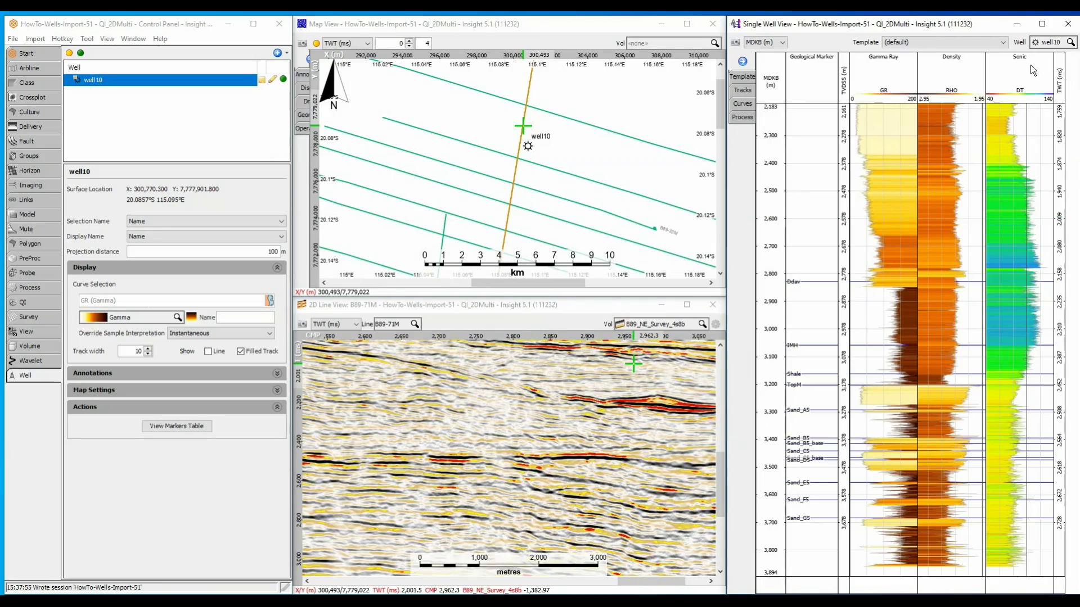
{"action": "left_click", "coordinate": [776, 42]}
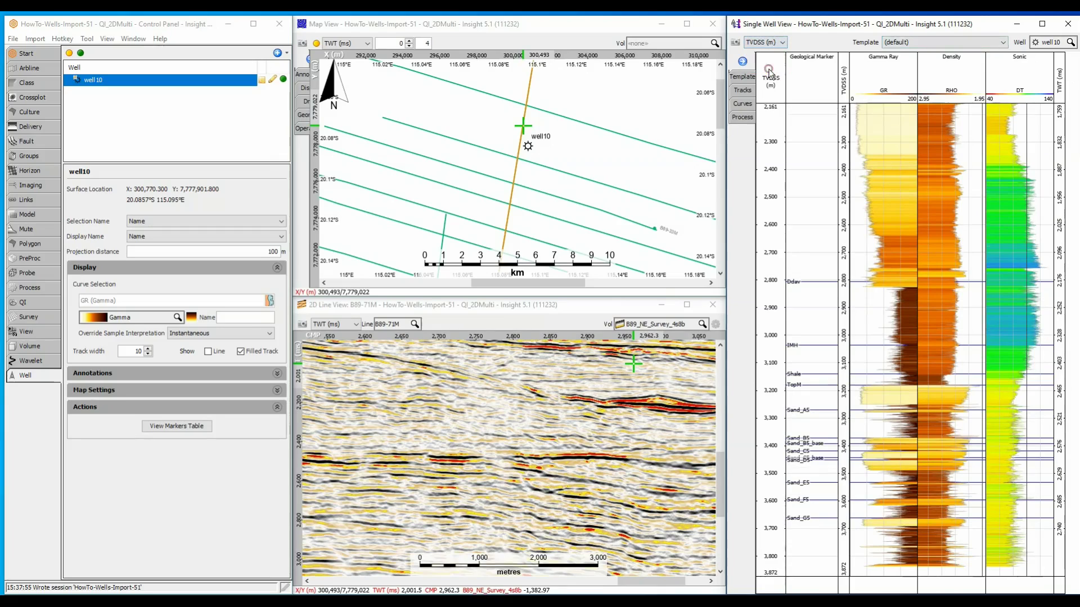
{"action": "left_click", "coordinate": [771, 69]}
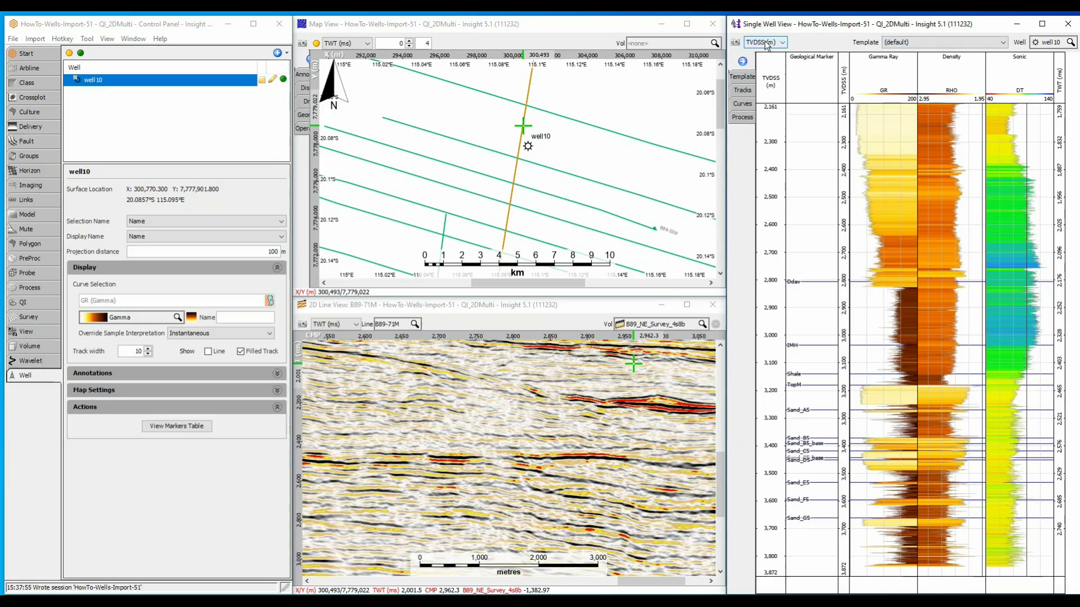
{"action": "left_click", "coordinate": [765, 43]}
{"action": "left_click", "coordinate": [768, 60]}
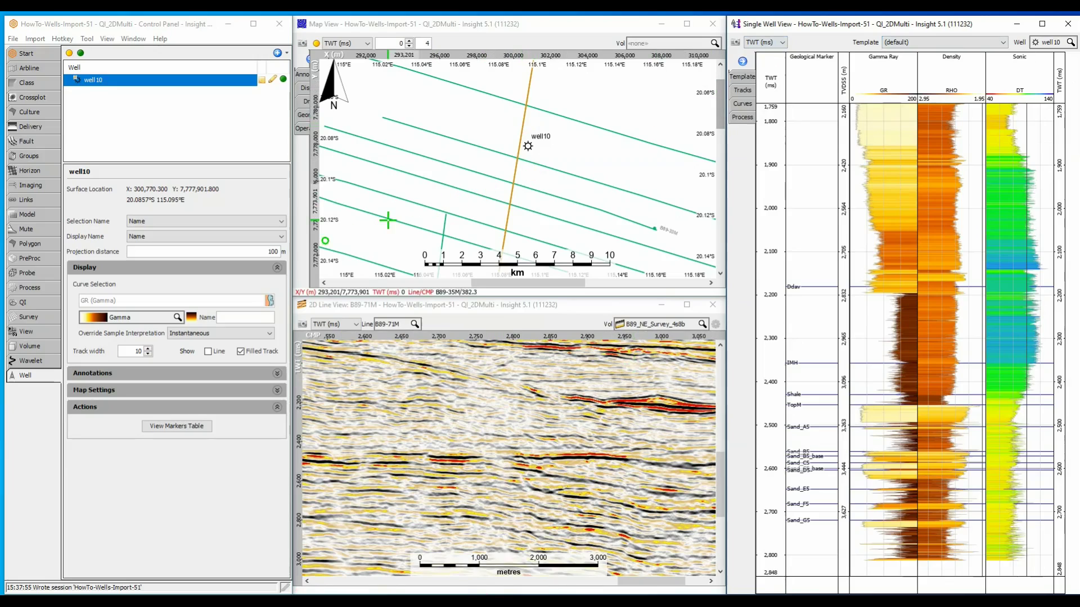
Step: Set well10's projection distance to 1,000 m
{"action": "left_click", "coordinate": [279, 253]}
{"action": "type", "text": "0"}
{"action": "key", "text": "Return"}
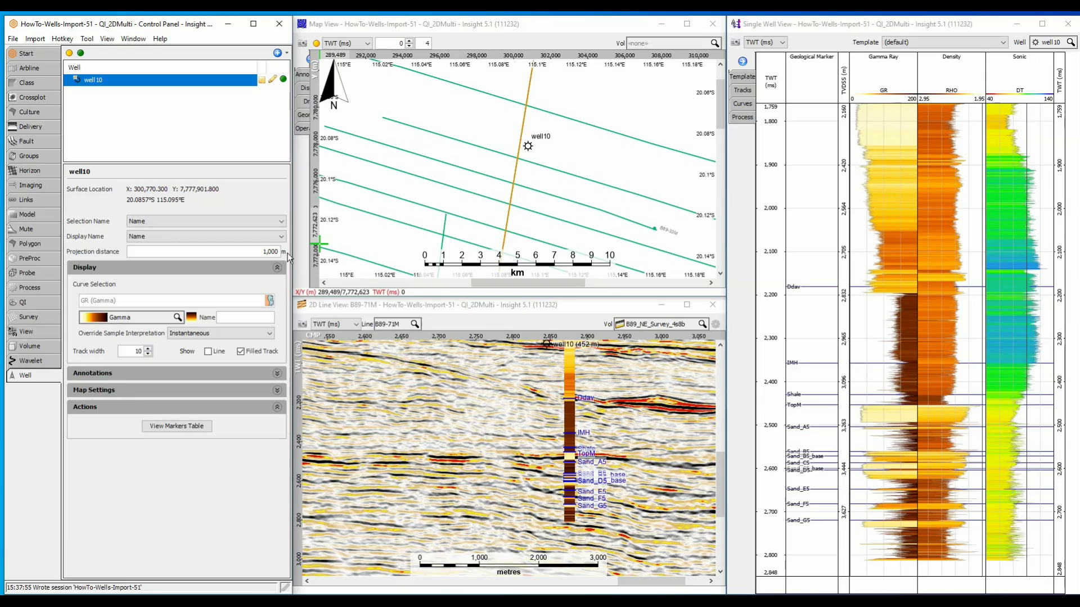
Step: Set well10's path annotation to a thickness of 4 and the colour black
{"action": "left_click", "coordinate": [267, 370]}
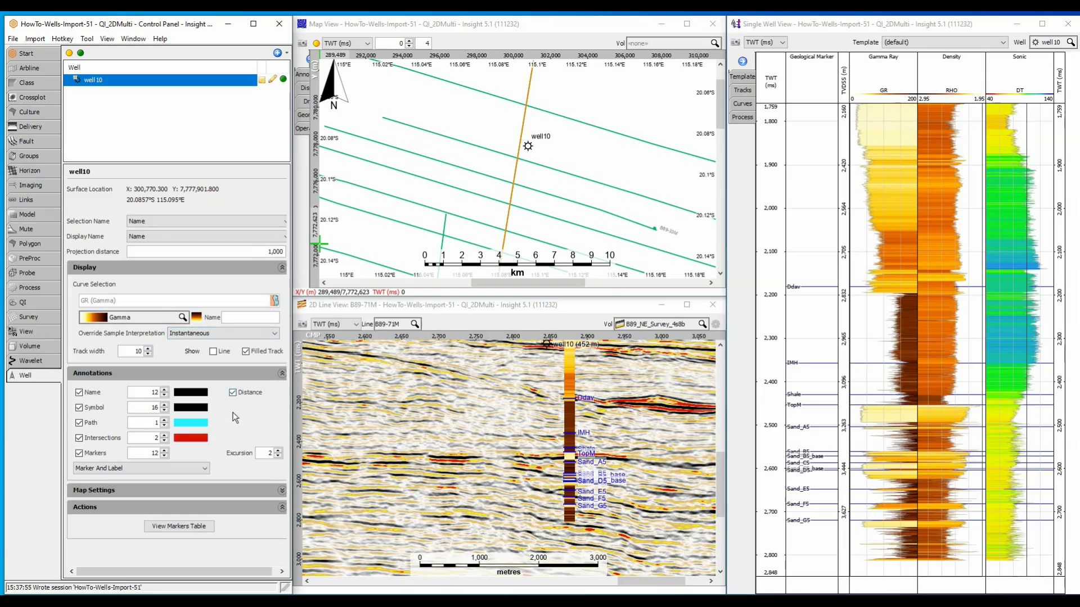
{"action": "double_click", "coordinate": [151, 423]}
{"action": "type", "text": "4"}
{"action": "left_click", "coordinate": [185, 425]}
{"action": "left_click", "coordinate": [214, 420]}
Step: Start a text well data import of Well8-Headers.txt with Well Headers as the type of data
{"action": "left_click", "coordinate": [36, 39]}
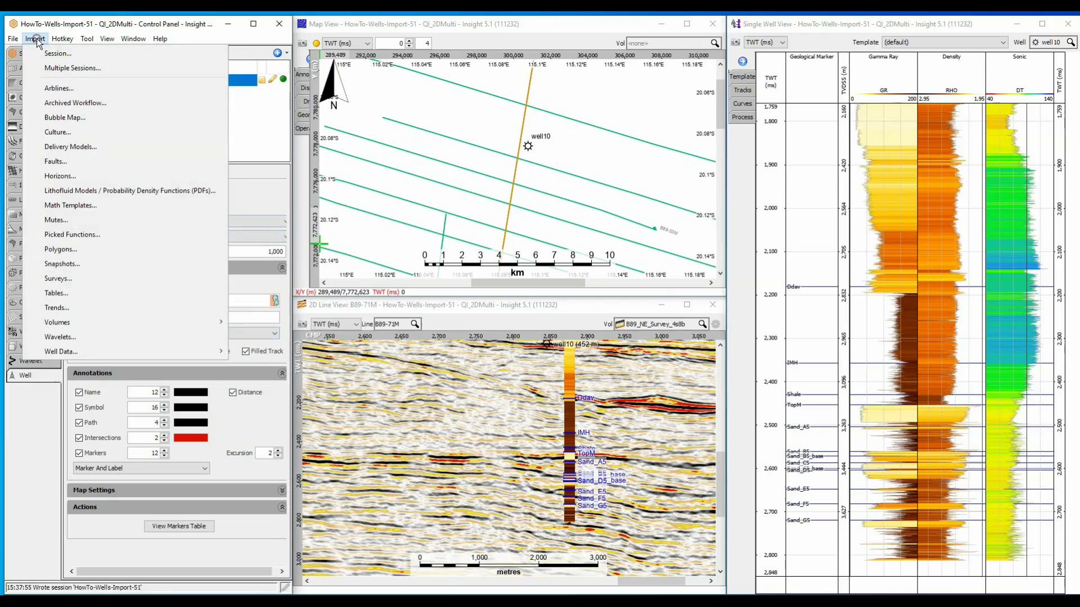
{"action": "left_click", "coordinate": [100, 352]}
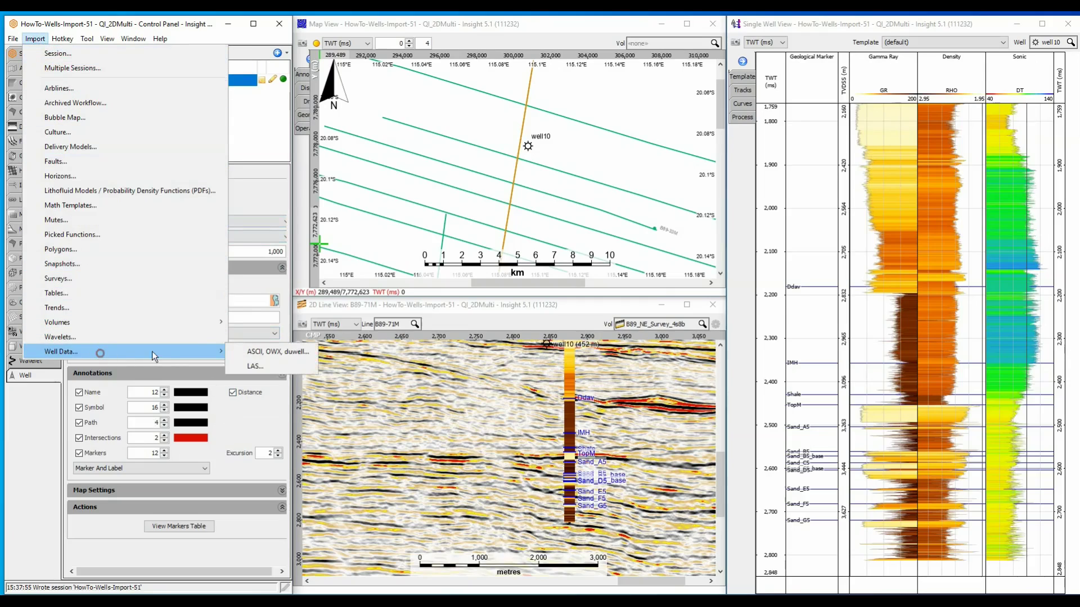
{"action": "left_click", "coordinate": [240, 356]}
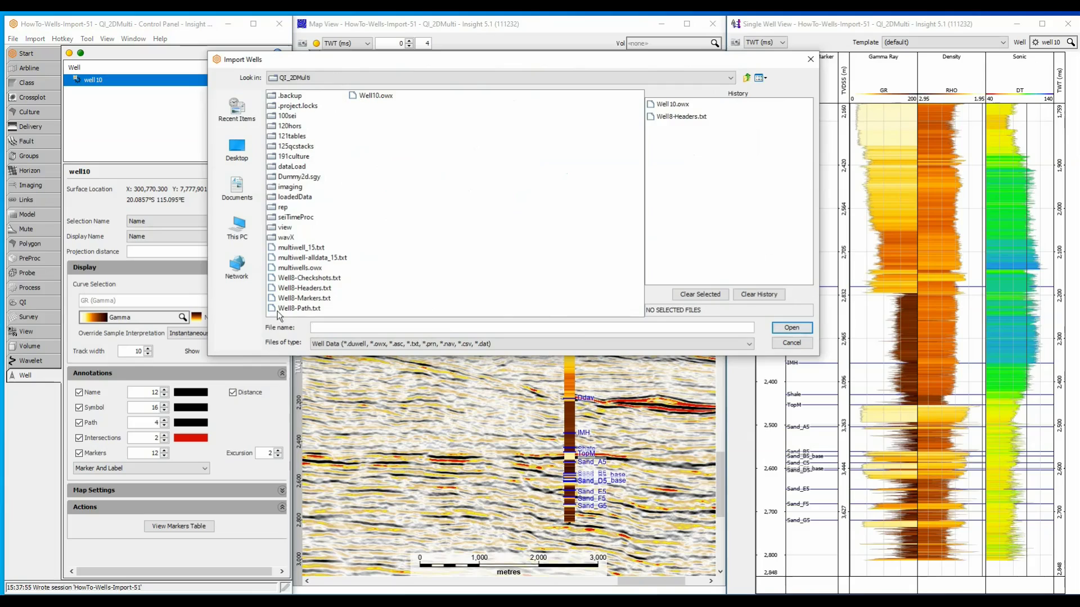
{"action": "left_click", "coordinate": [304, 287]}
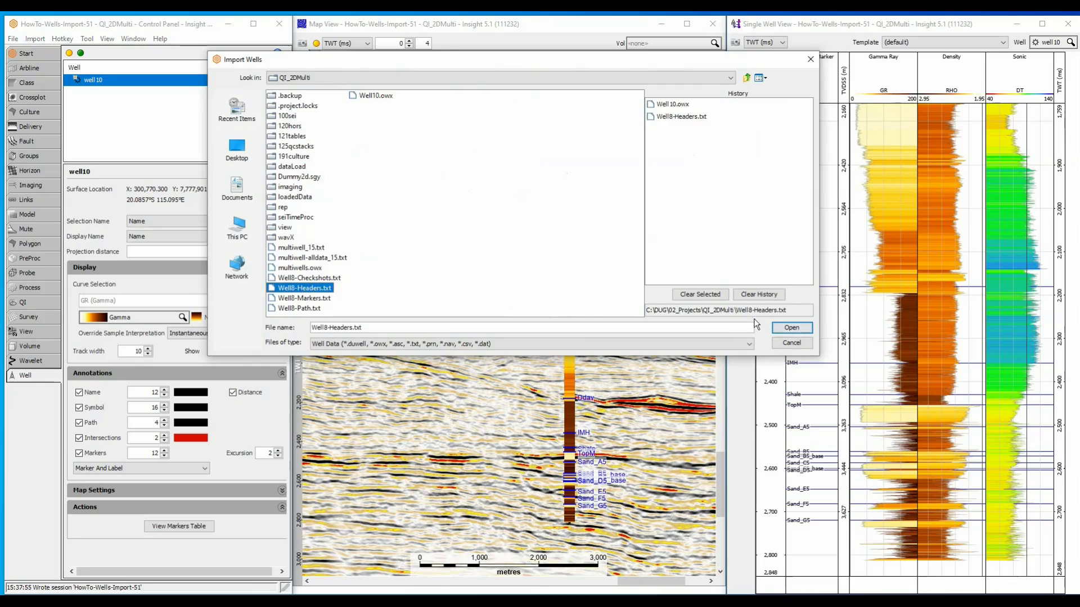
{"action": "left_click", "coordinate": [778, 327]}
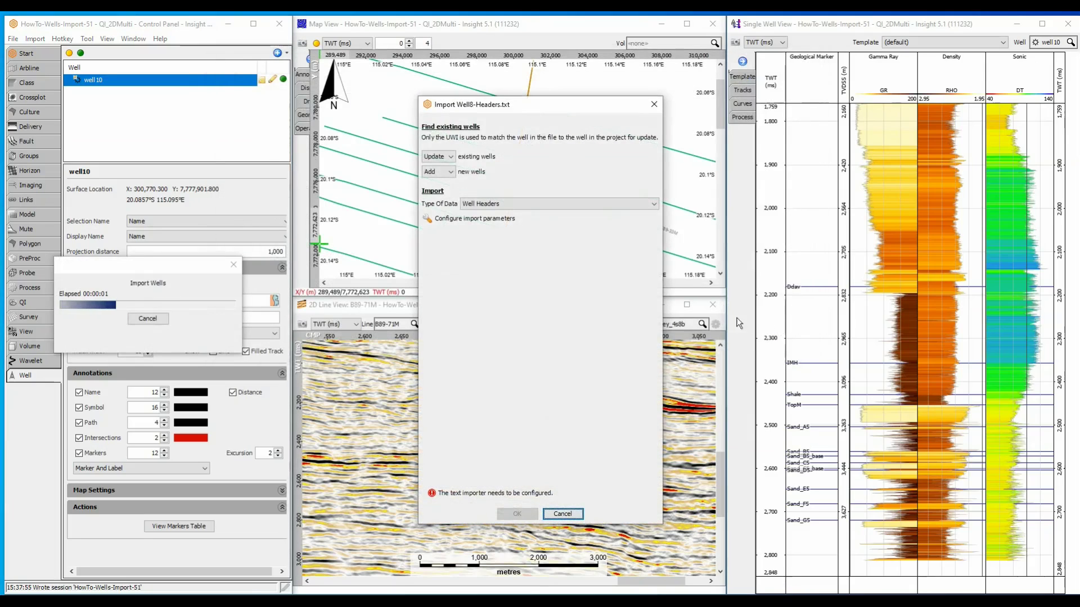
{"action": "left_click", "coordinate": [560, 204]}
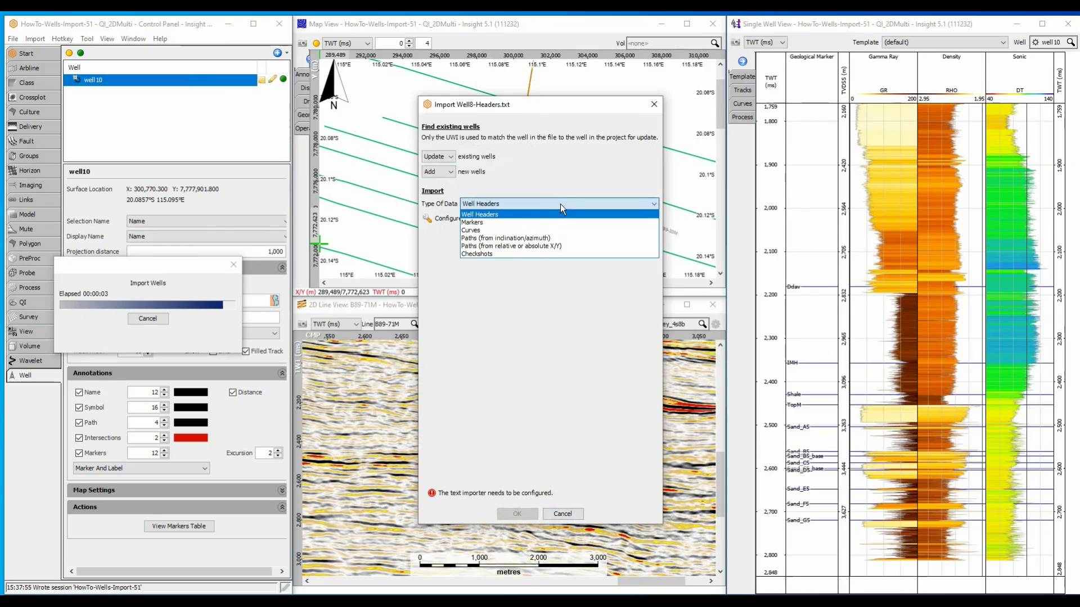
{"action": "left_click", "coordinate": [560, 204]}
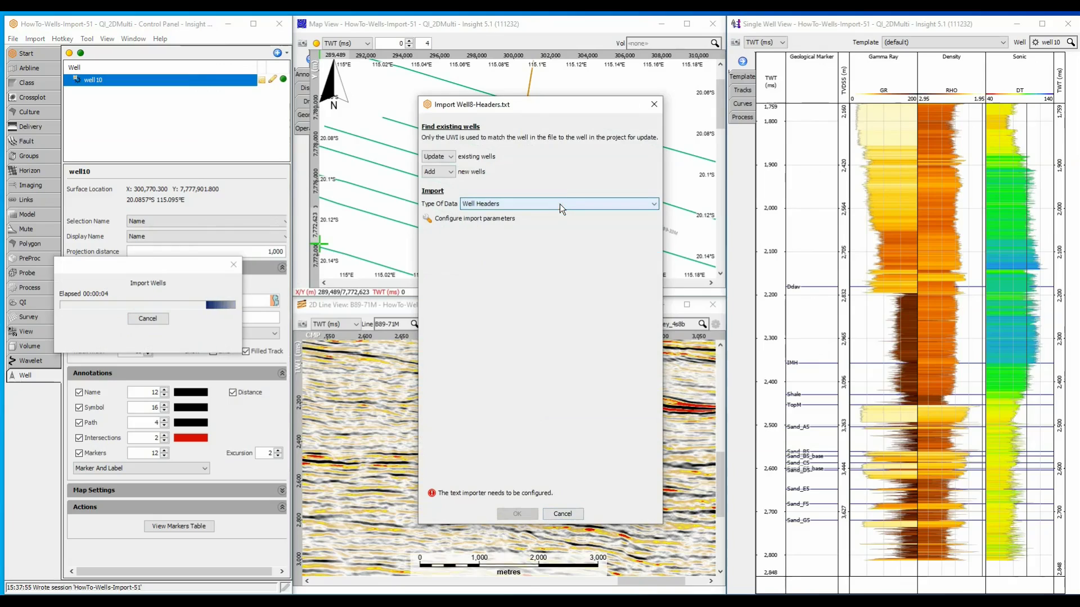
Step: Configure the header import parameters to separate the columns by comma
{"action": "left_click", "coordinate": [429, 218]}
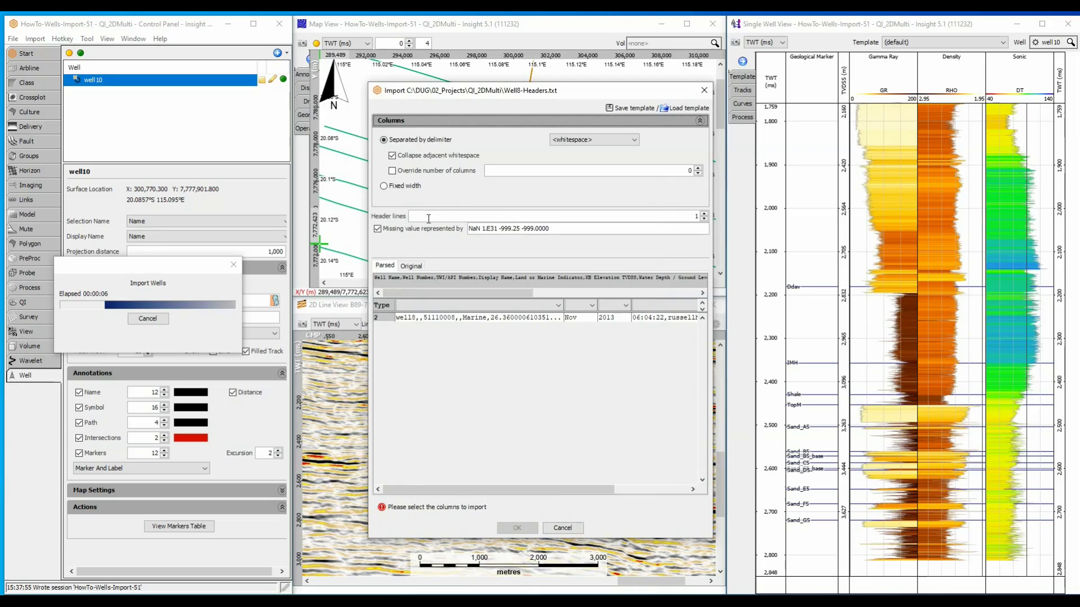
{"action": "left_click", "coordinate": [572, 140]}
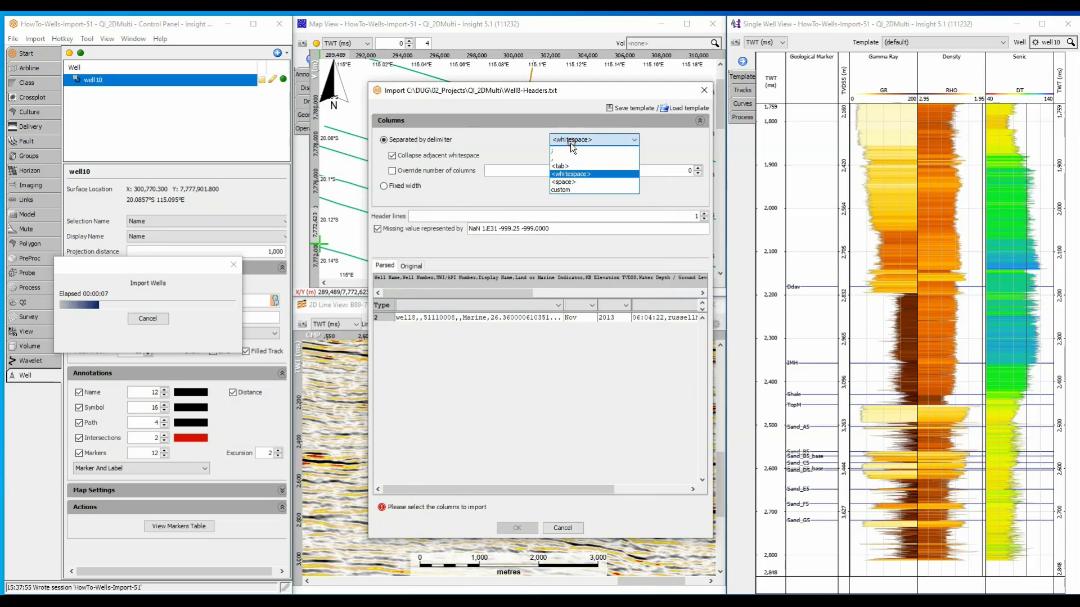
{"action": "left_click", "coordinate": [559, 159]}
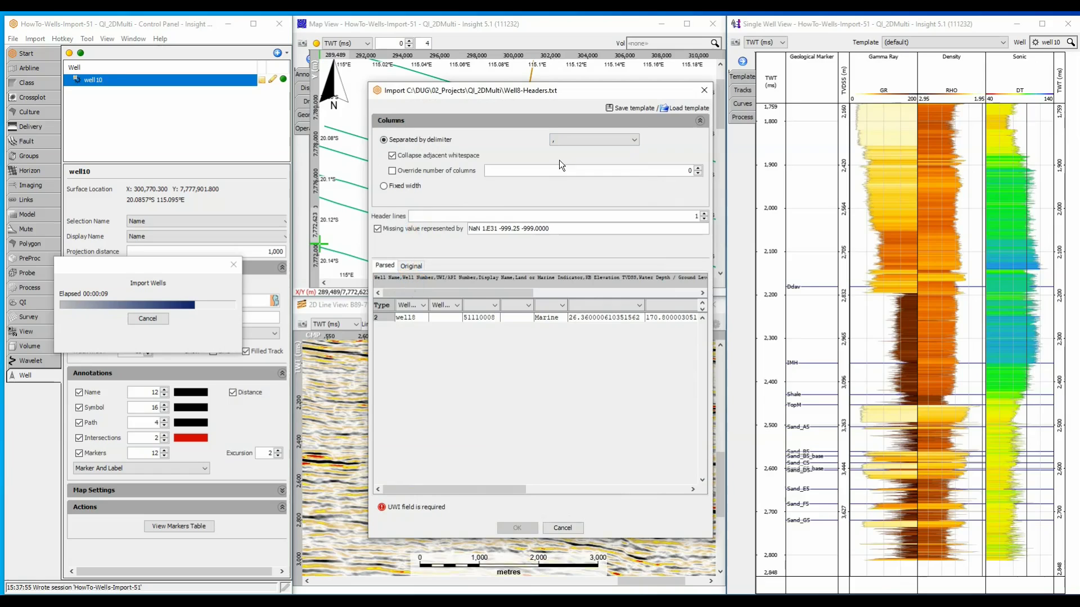
Step: Assign the Uwi, On/Off Shore, KB Elevation and Elevation fields to their matching columns in the Well8 header data
{"action": "left_click", "coordinate": [473, 306]}
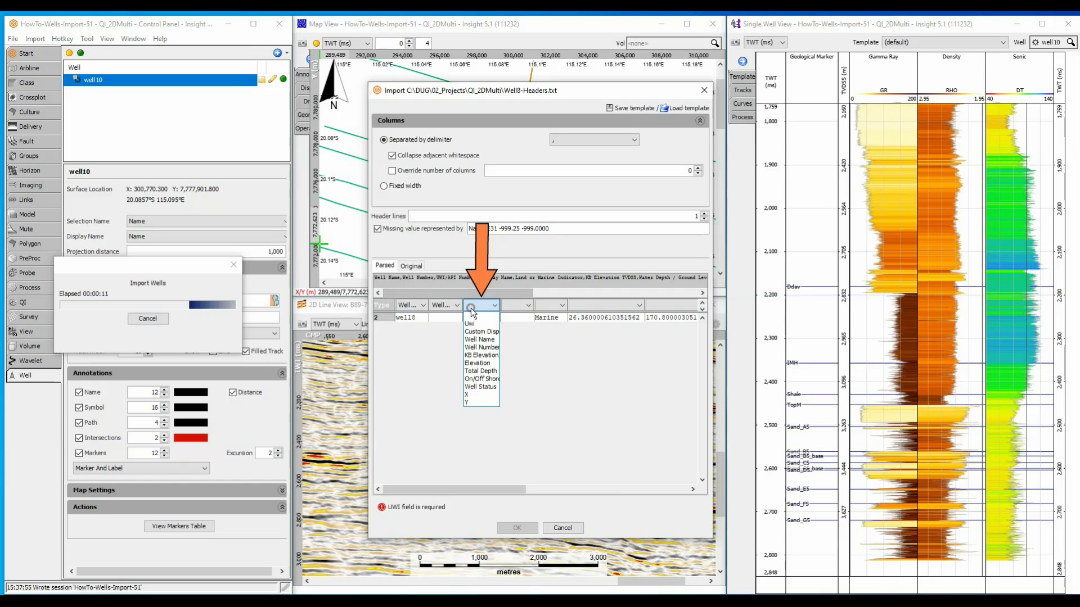
{"action": "left_click", "coordinate": [471, 324]}
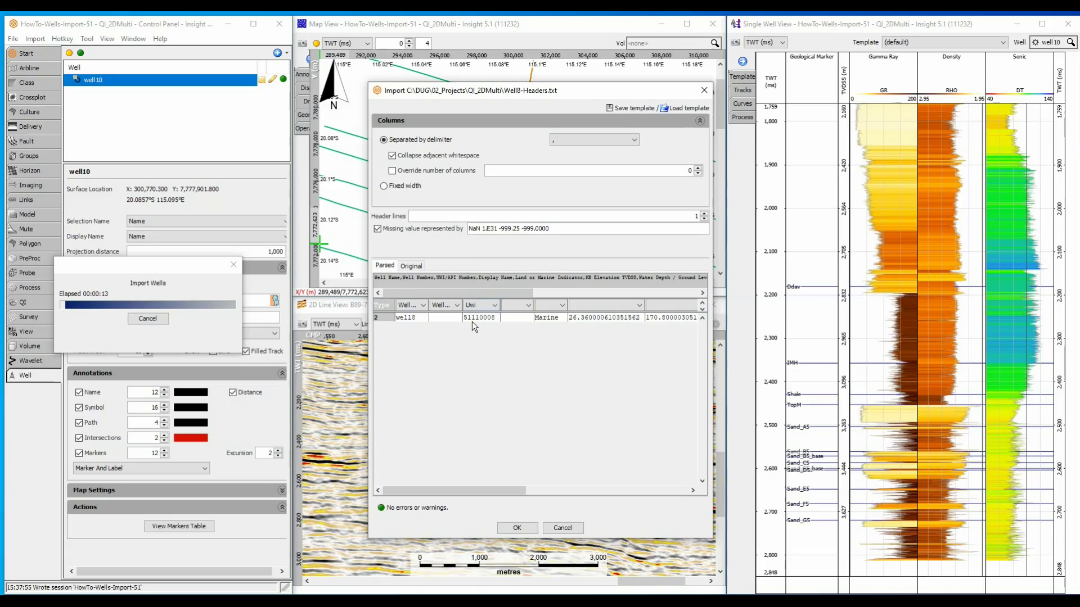
{"action": "left_click", "coordinate": [556, 307]}
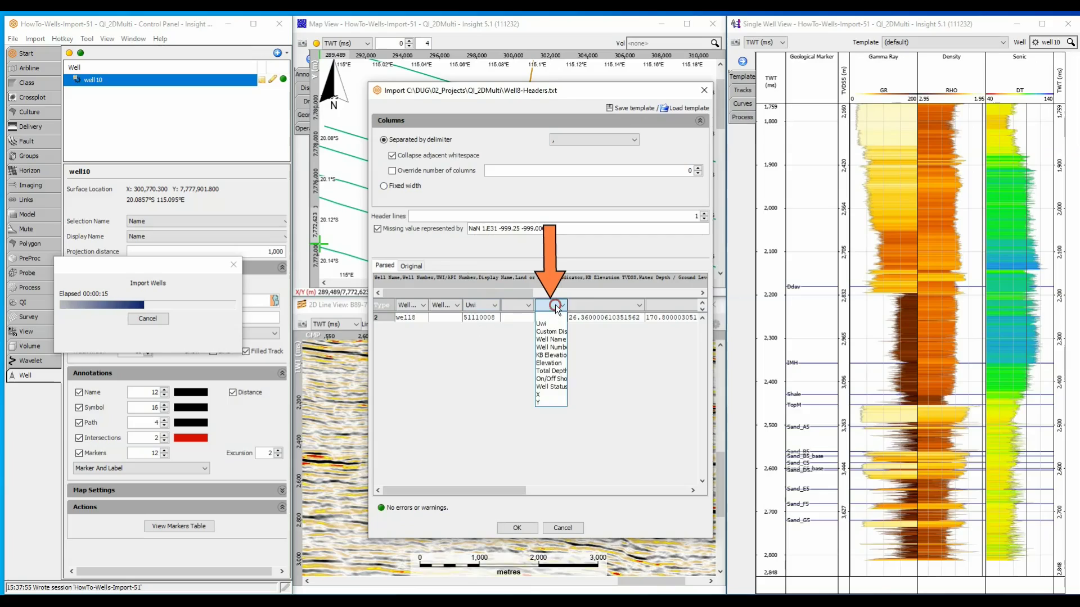
{"action": "left_click", "coordinate": [551, 379]}
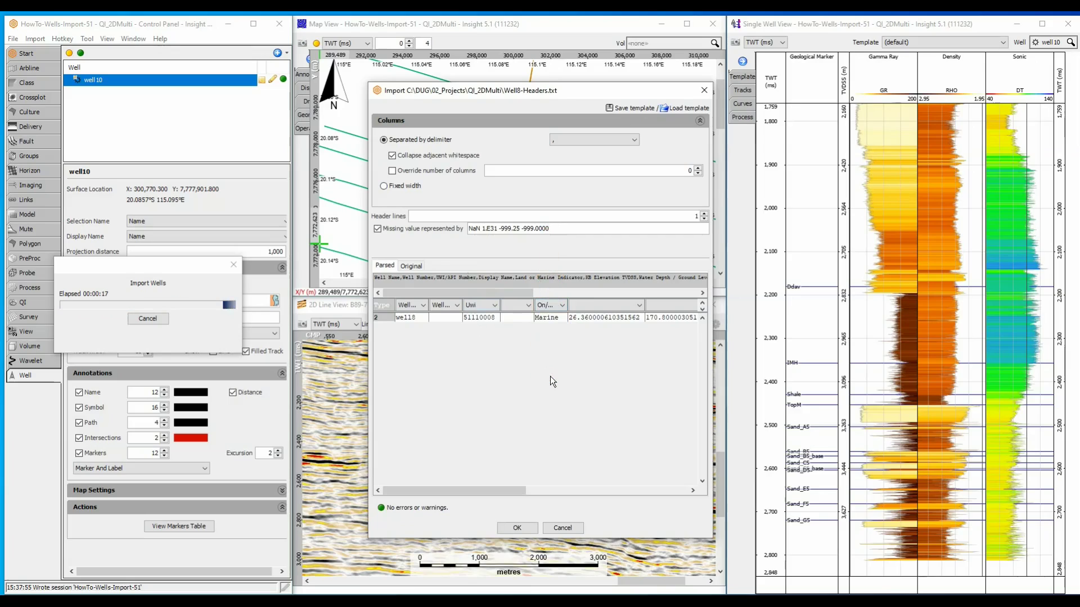
{"action": "left_click", "coordinate": [618, 306]}
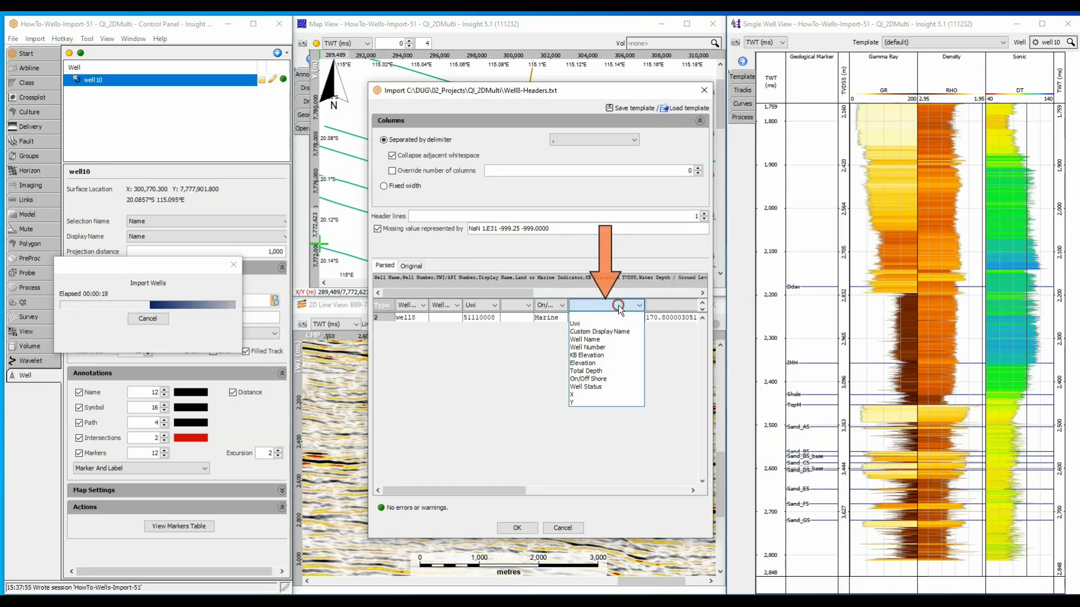
{"action": "left_click", "coordinate": [593, 356]}
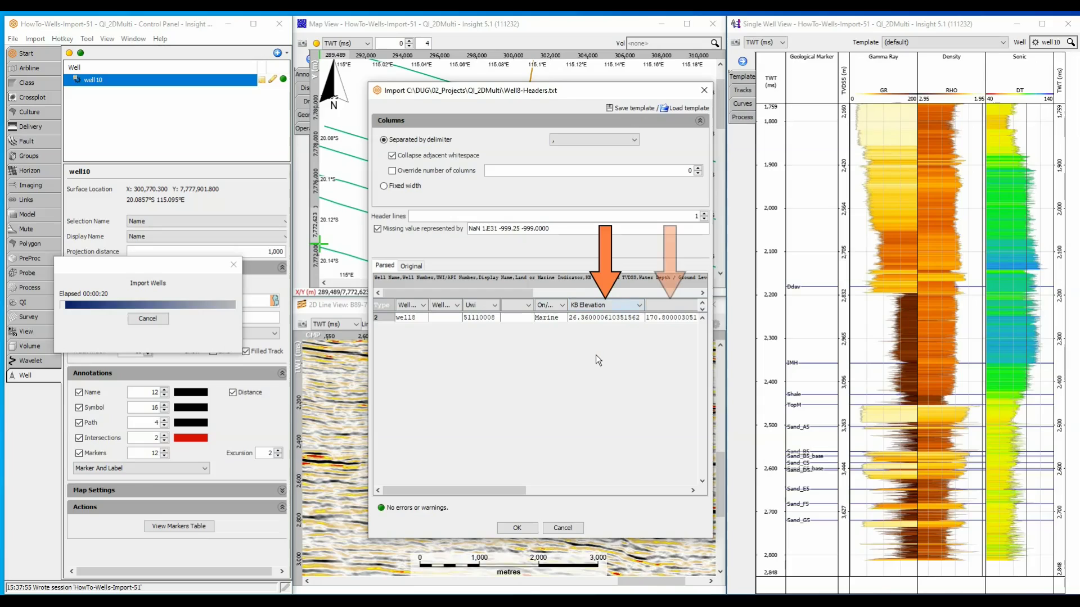
{"action": "left_click", "coordinate": [673, 306]}
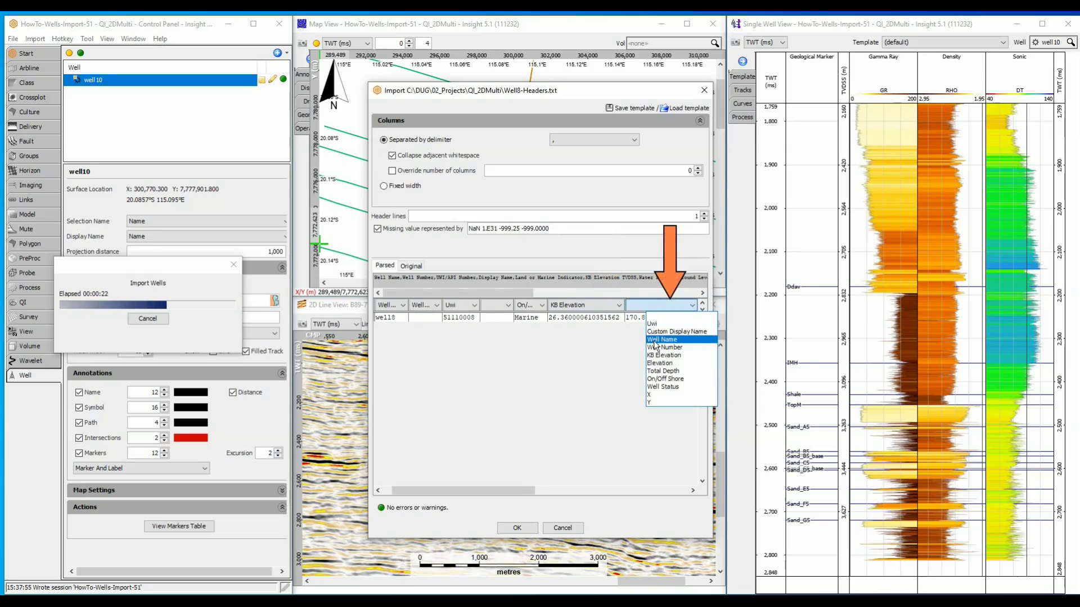
{"action": "left_click", "coordinate": [655, 364]}
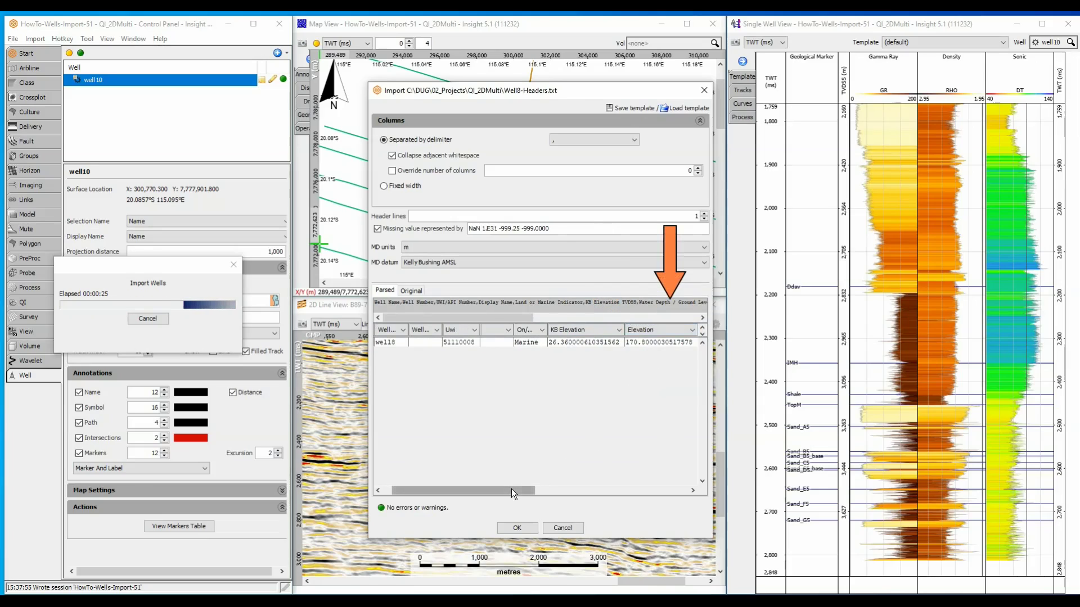
{"action": "left_click_drag", "start_coordinate": [515, 487], "coordinate": [682, 483]}
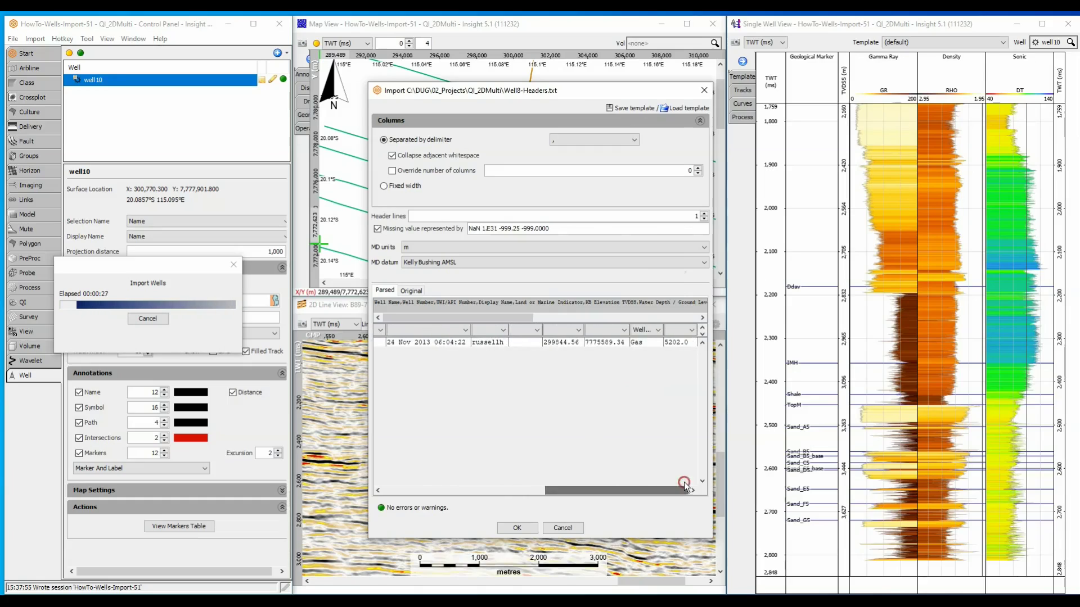
{"action": "left_click", "coordinate": [465, 332]}
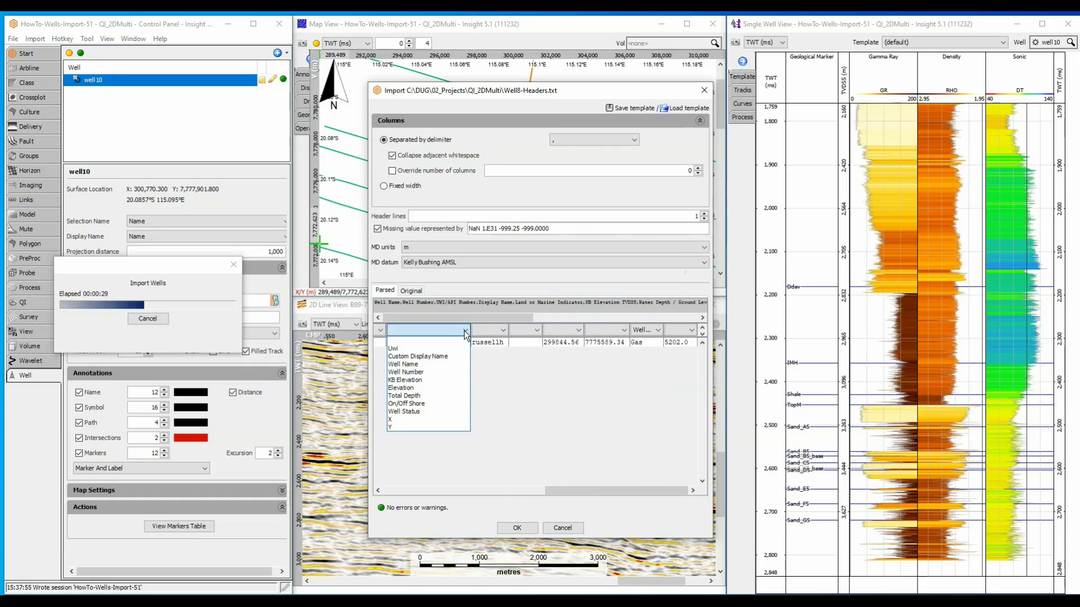
{"action": "left_click", "coordinate": [464, 332]}
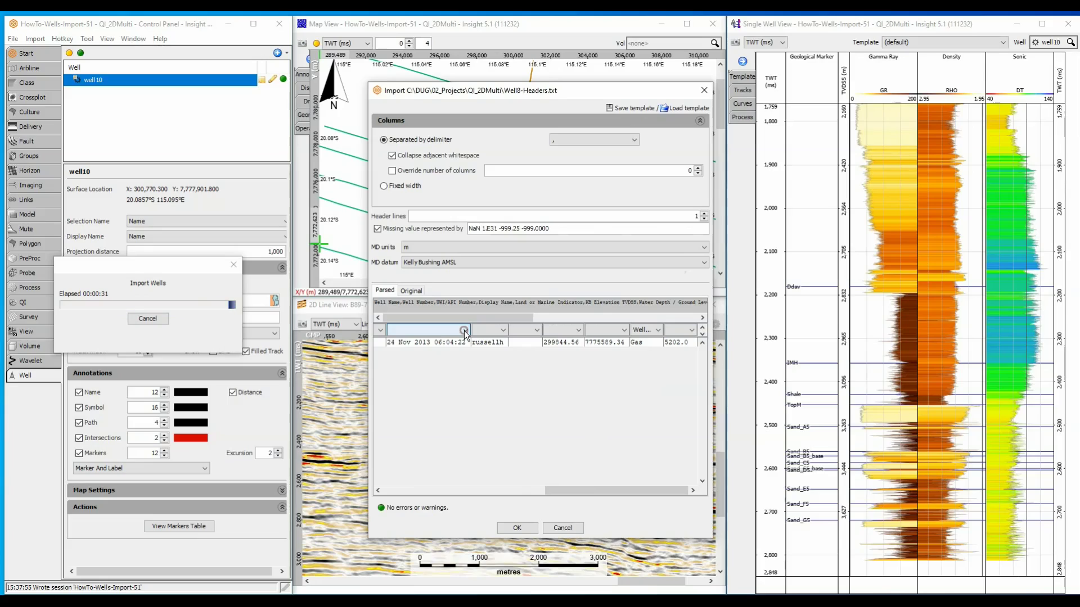
Step: Assign the X, Y and Total Depth fields to their matching columns in the Well8 header data
{"action": "left_click", "coordinate": [569, 330]}
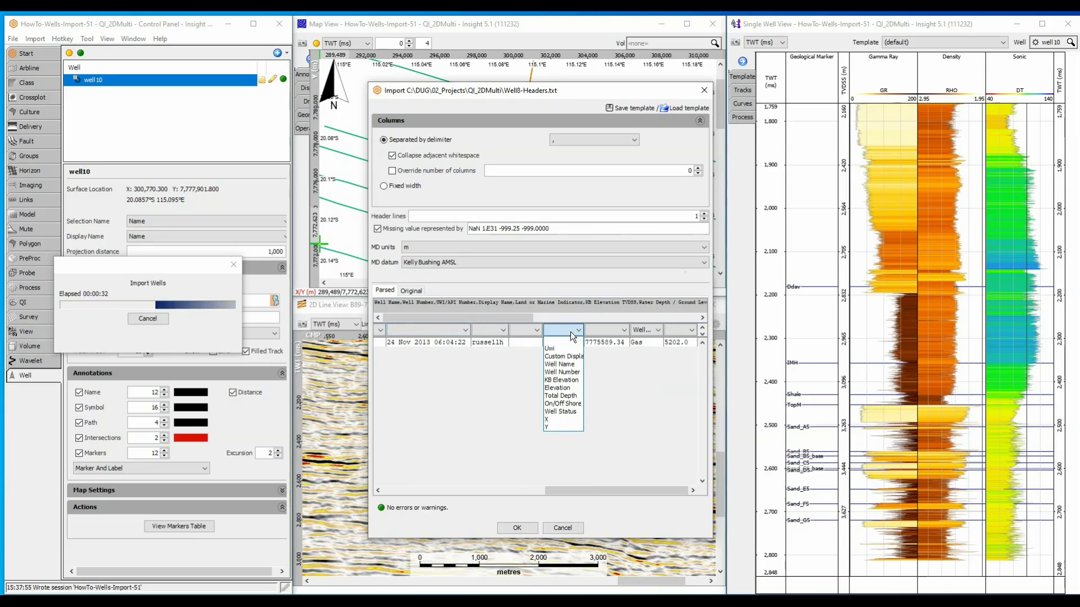
{"action": "left_click", "coordinate": [561, 419]}
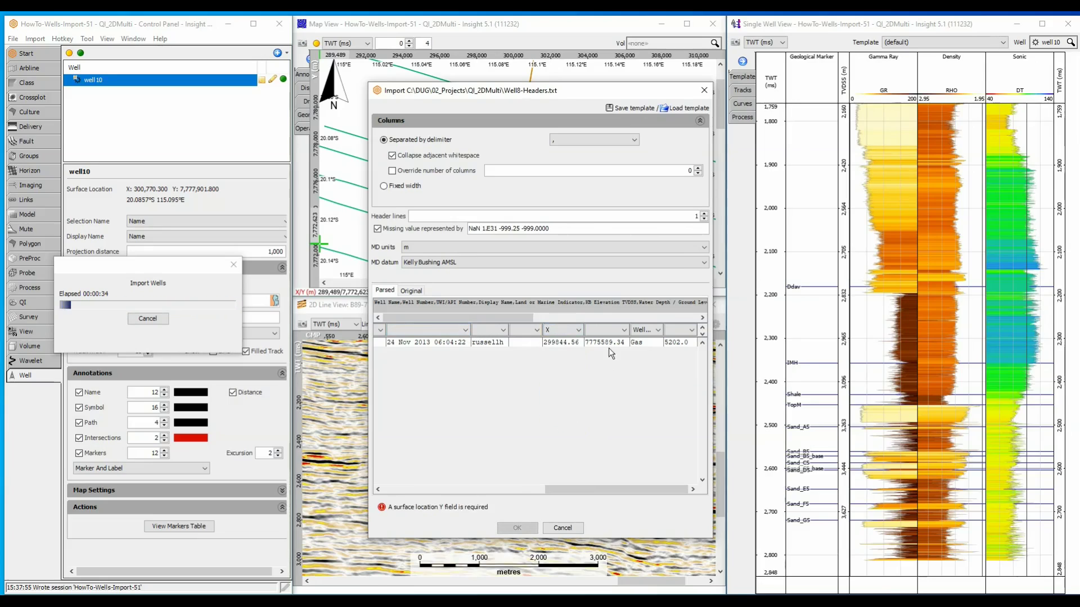
{"action": "left_click", "coordinate": [611, 330]}
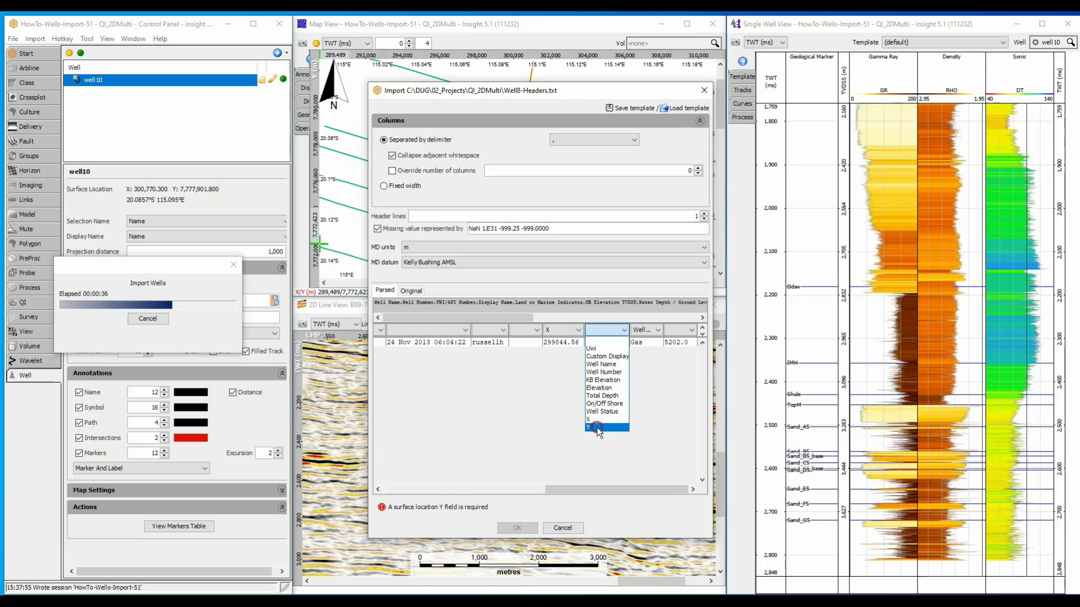
{"action": "left_click", "coordinate": [596, 428]}
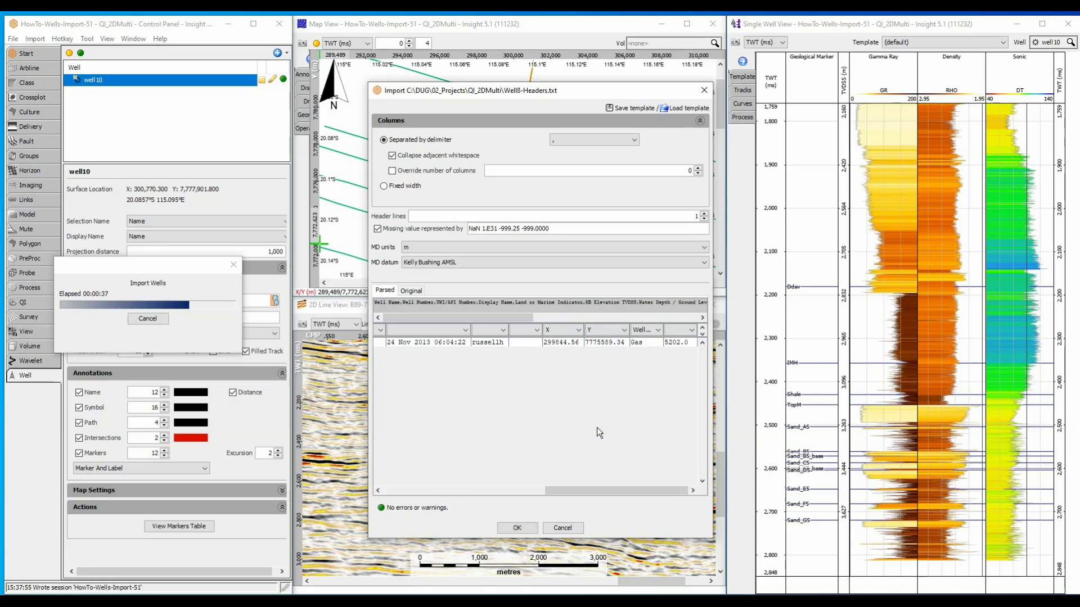
{"action": "left_click", "coordinate": [655, 333]}
{"action": "left_click", "coordinate": [654, 332]}
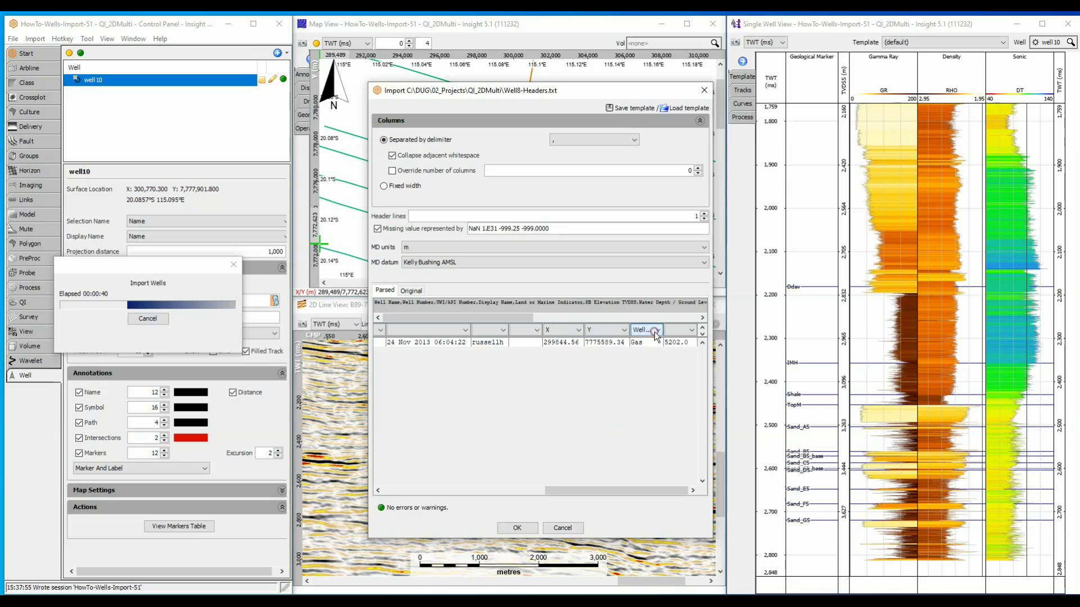
{"action": "left_click", "coordinate": [687, 331]}
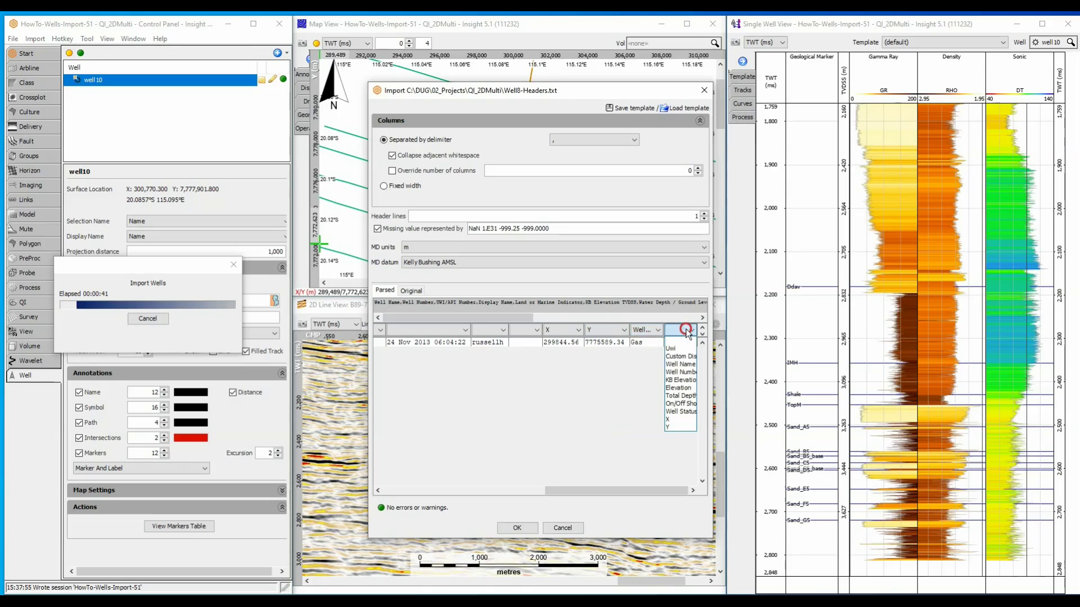
{"action": "left_click", "coordinate": [679, 395]}
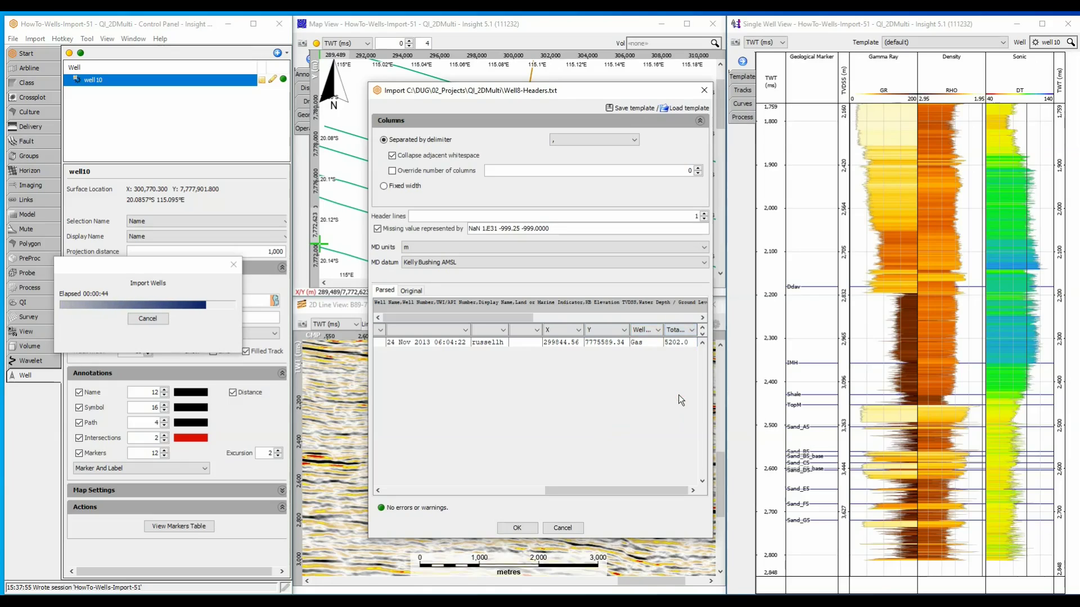
Step: Import the Well8 headers with Eastings / Northings coordinates in GDA94 / MGA zone 50 and accept the import summary
{"action": "left_click", "coordinate": [517, 527]}
{"action": "left_click", "coordinate": [518, 513]}
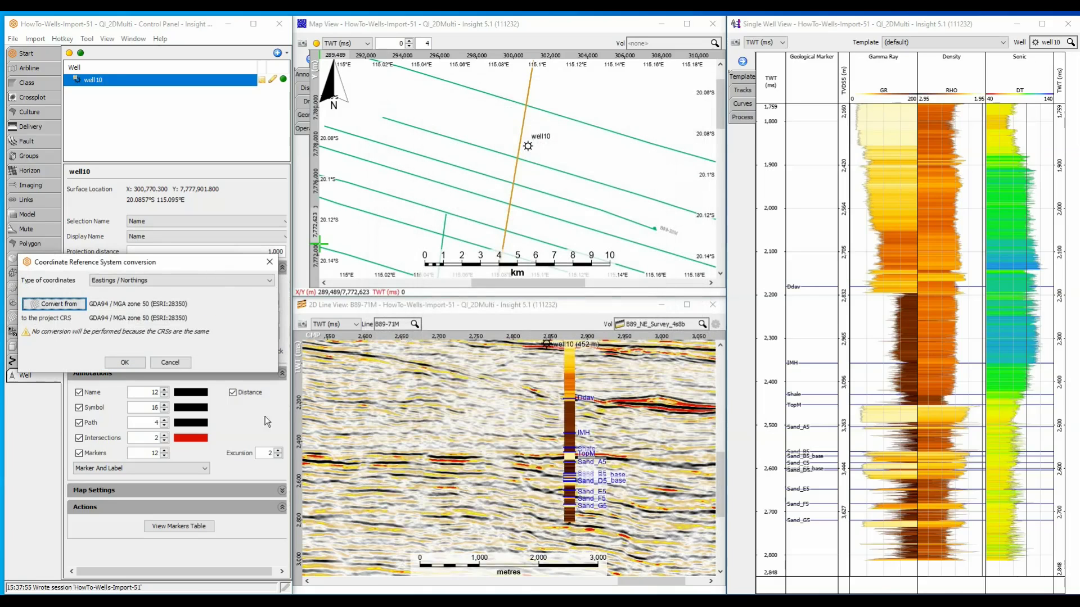
{"action": "left_click", "coordinate": [125, 362]}
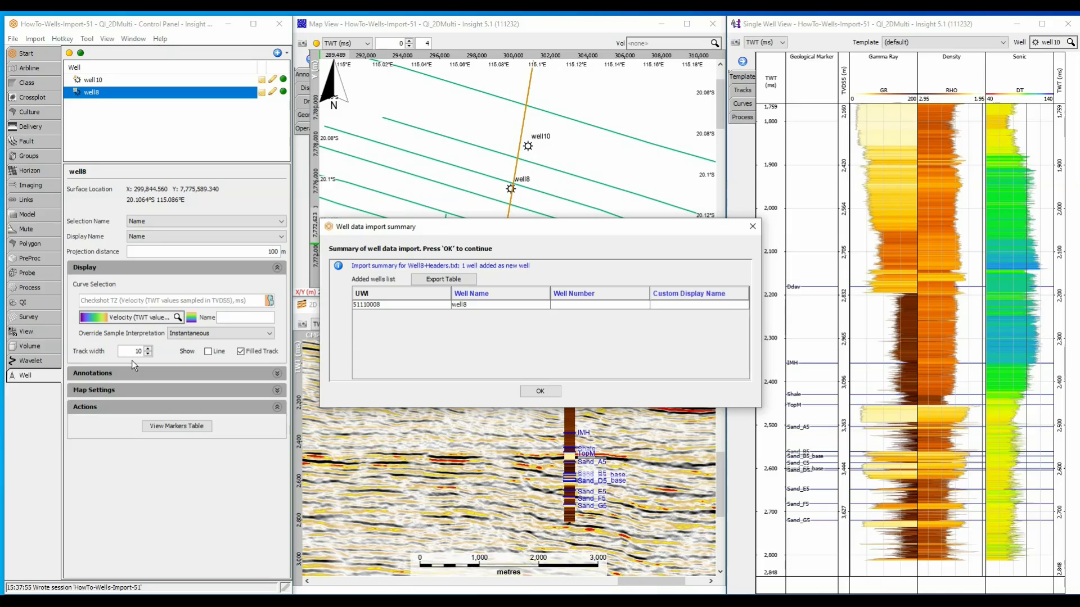
{"action": "left_click", "coordinate": [534, 389]}
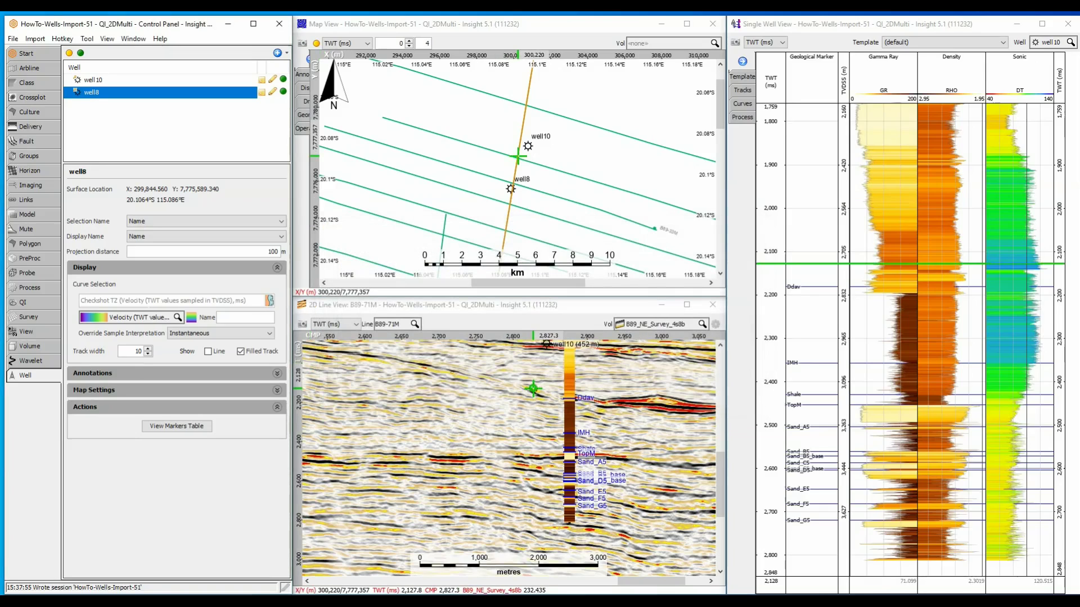
Step: Open well8's configuration and start a new well path named final with the type Deviated Path
{"action": "double_click", "coordinate": [139, 95]}
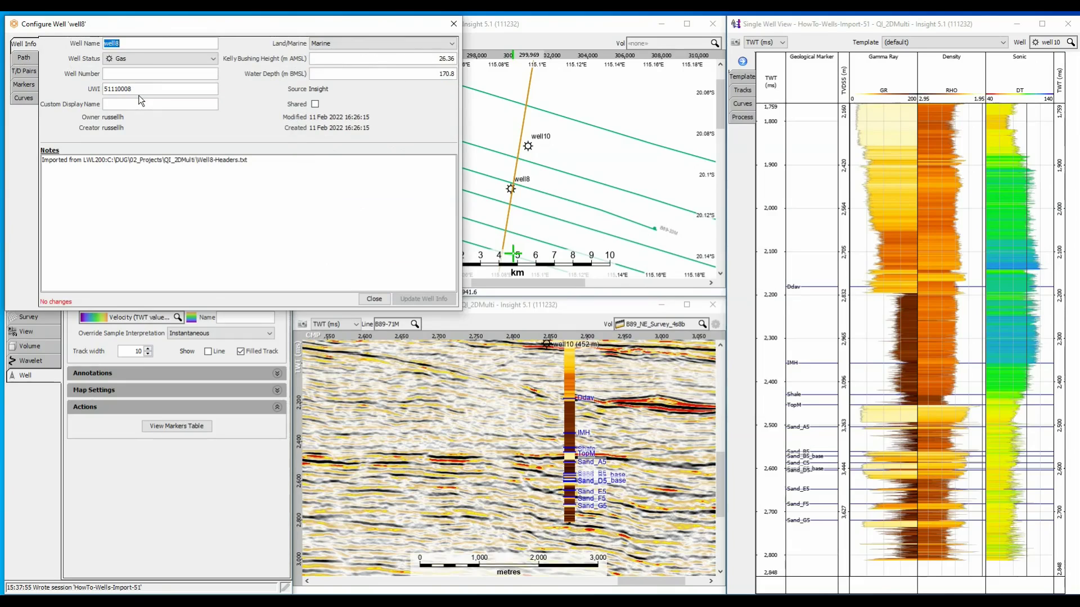
{"action": "left_click", "coordinate": [25, 59]}
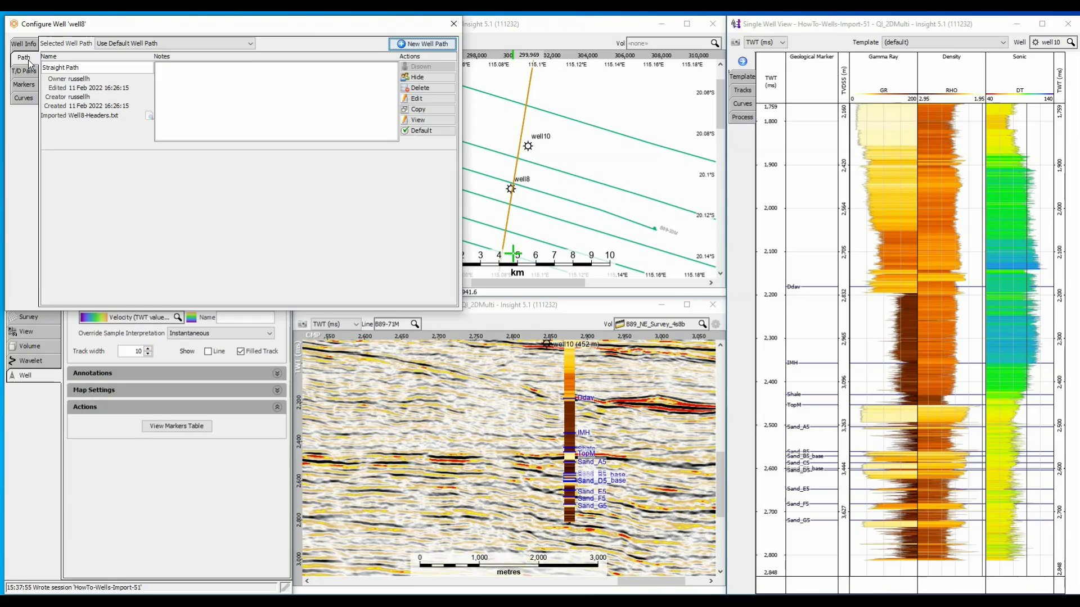
{"action": "left_click", "coordinate": [403, 45]}
{"action": "left_click", "coordinate": [338, 72]}
{"action": "type", "text": "final"}
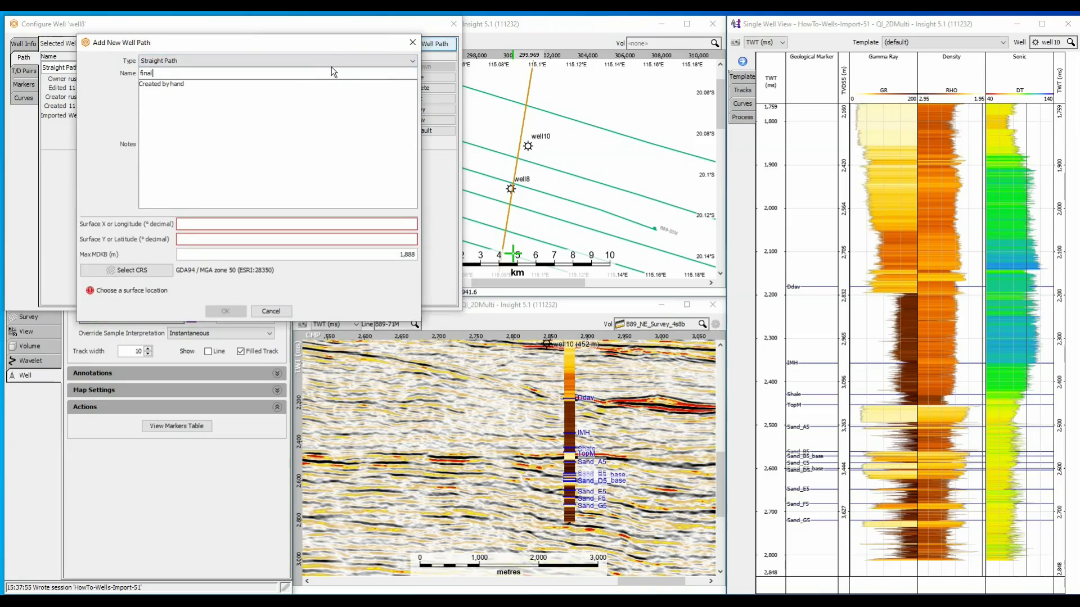
{"action": "left_click", "coordinate": [333, 61]}
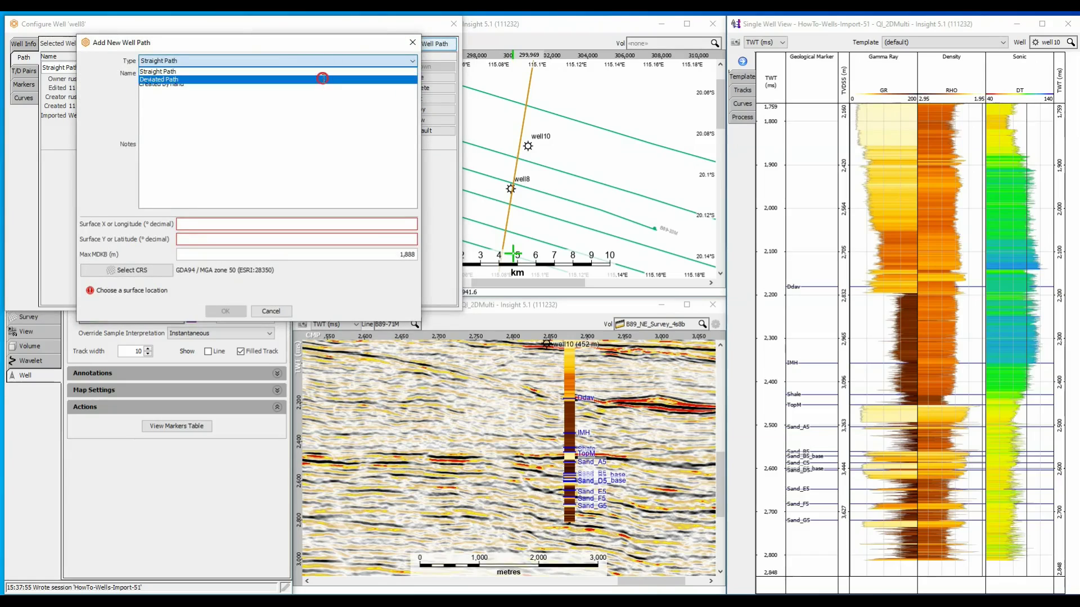
{"action": "left_click", "coordinate": [324, 79]}
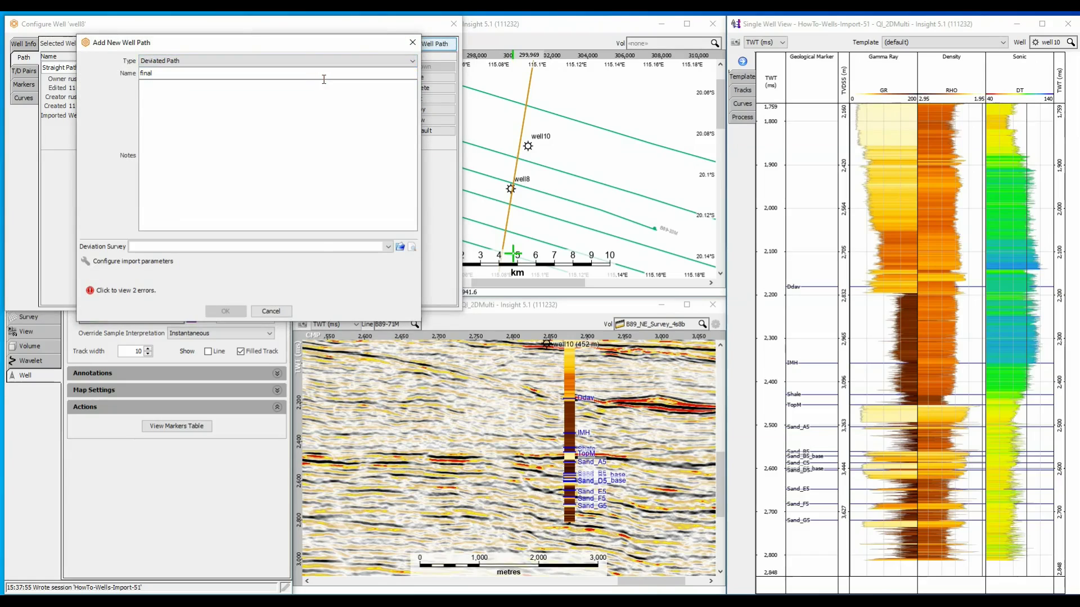
Step: Load Well8-Path.txt as the deviation survey for the new well path
{"action": "left_click", "coordinate": [400, 247]}
{"action": "left_click", "coordinate": [303, 298]}
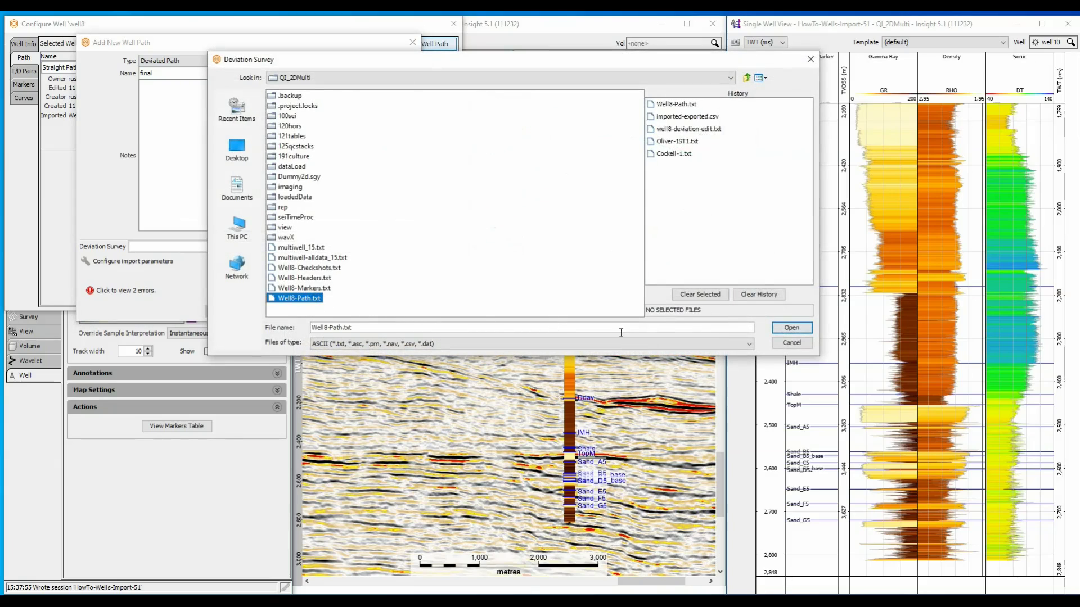
{"action": "left_click", "coordinate": [778, 329]}
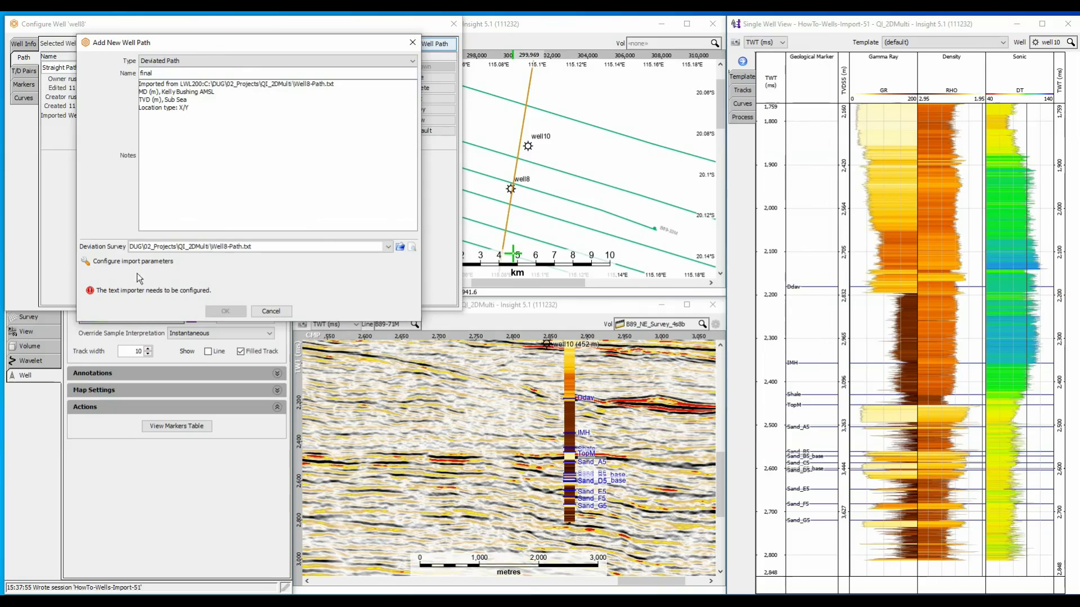
Step: Accept the path import parameters with a Sub Sea TVD datum and GDA94 / MGA zone 50 coordinates, and make final the default path
{"action": "left_click", "coordinate": [89, 261]}
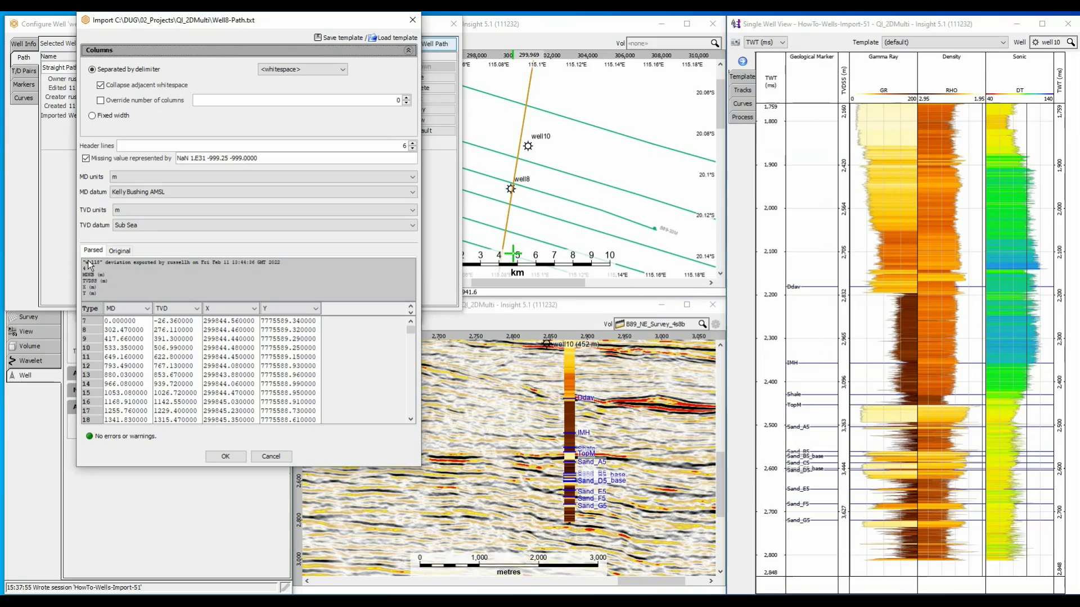
{"action": "left_click", "coordinate": [146, 223]}
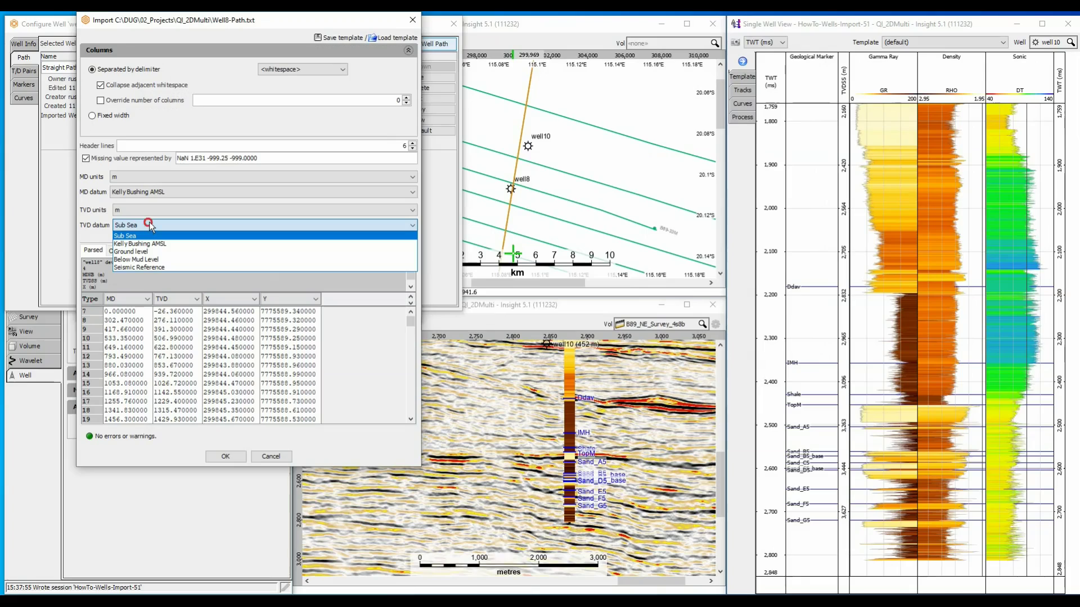
{"action": "left_click", "coordinate": [150, 223]}
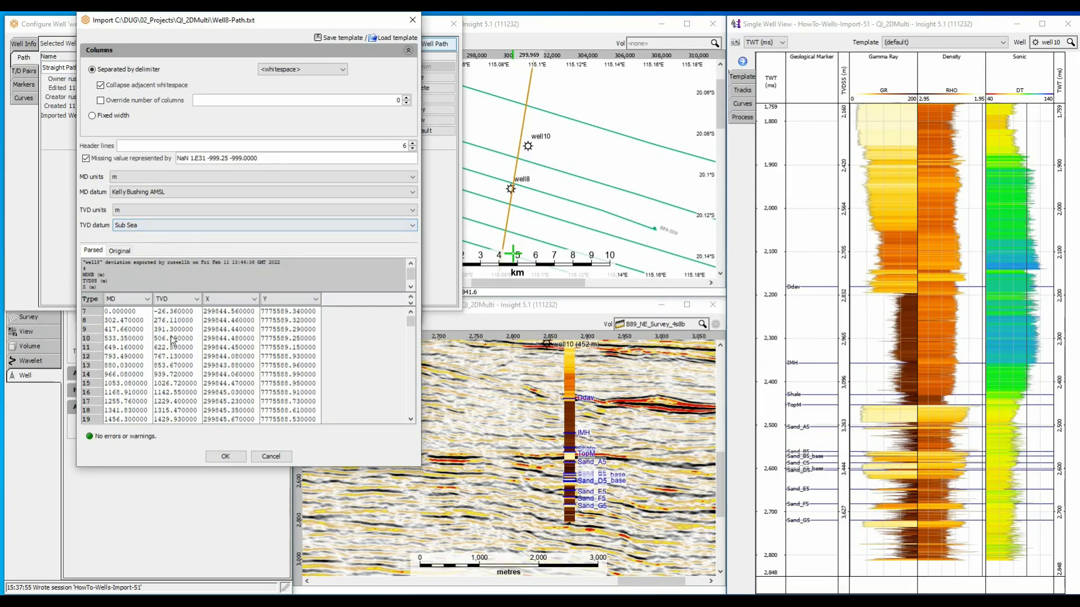
{"action": "left_click", "coordinate": [223, 455]}
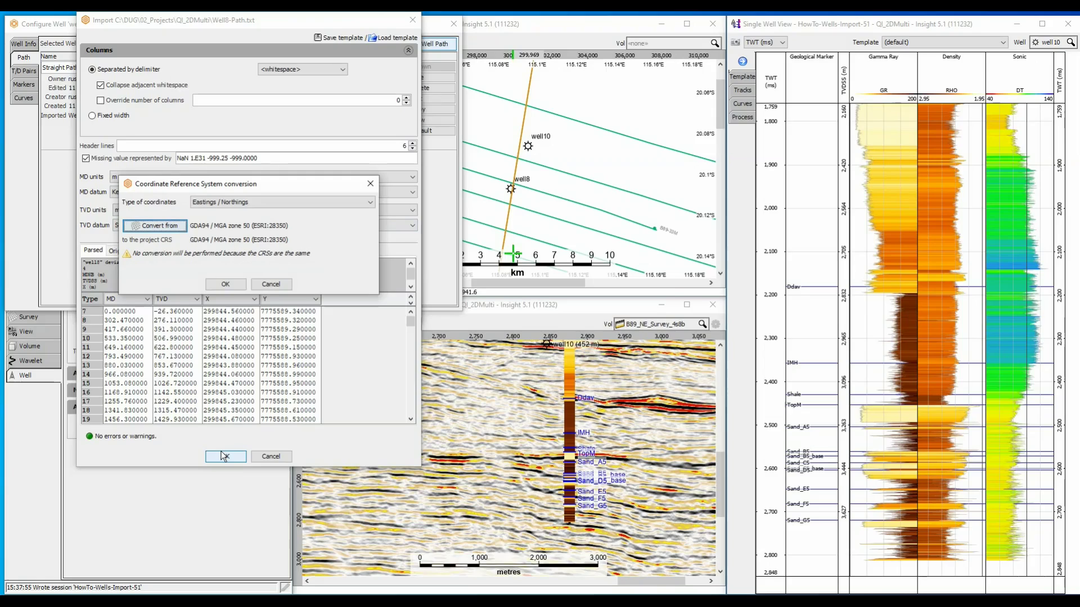
{"action": "left_click", "coordinate": [225, 284]}
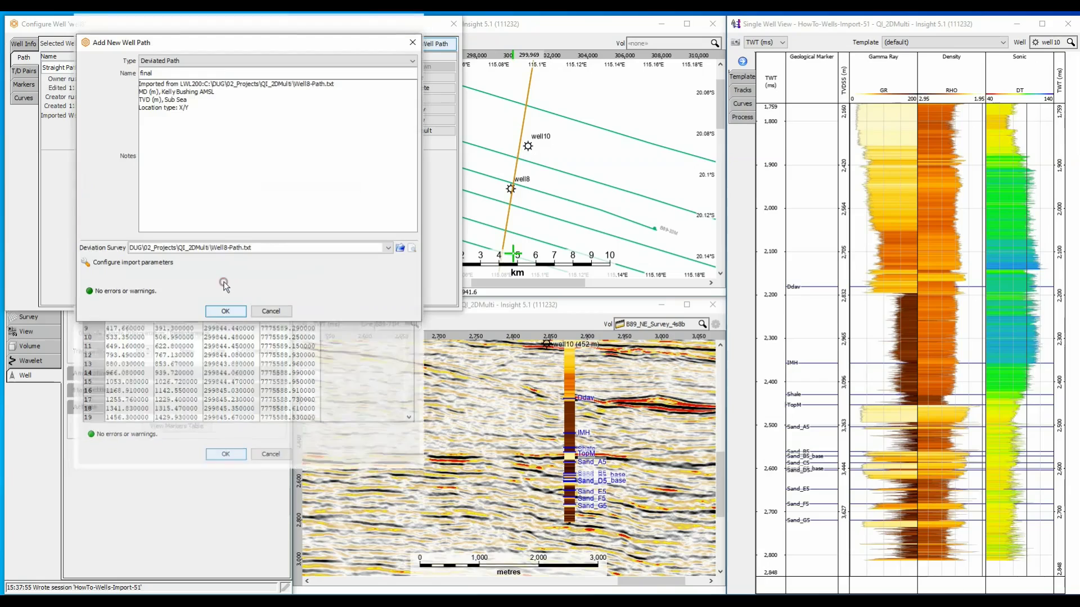
{"action": "left_click", "coordinate": [225, 311]}
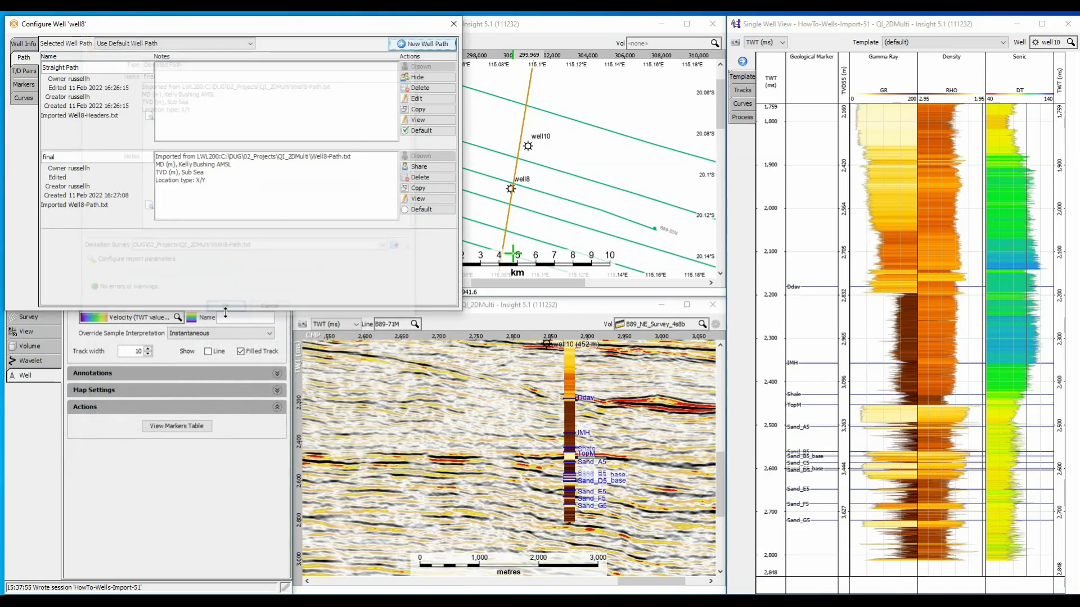
{"action": "left_click", "coordinate": [406, 210]}
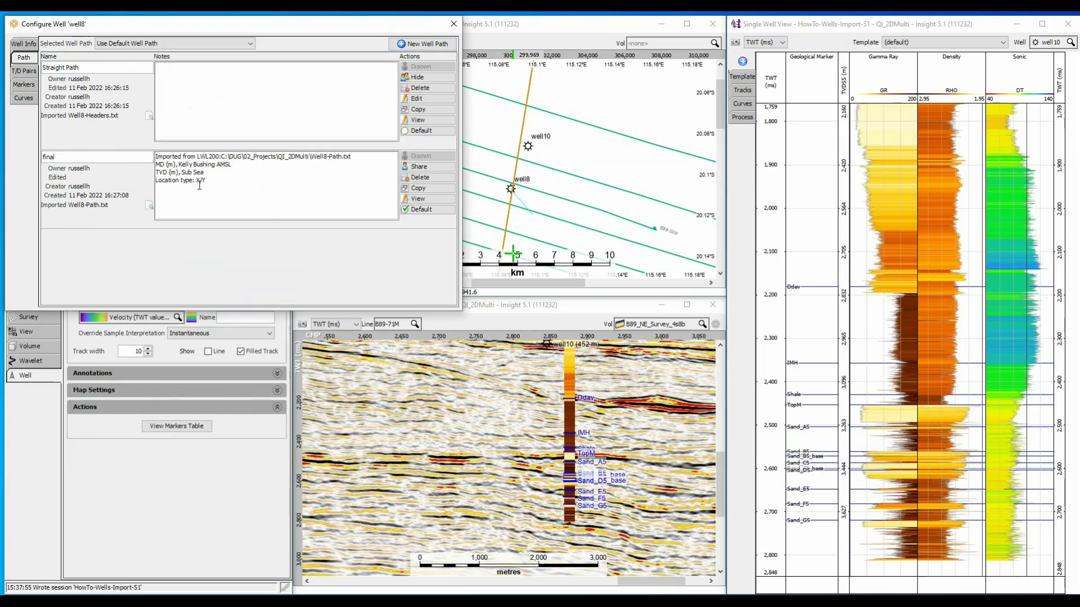
Step: Start a new time/depth chart for well8 with Well8-Checkshots.txt as the checkshot survey
{"action": "left_click", "coordinate": [24, 72]}
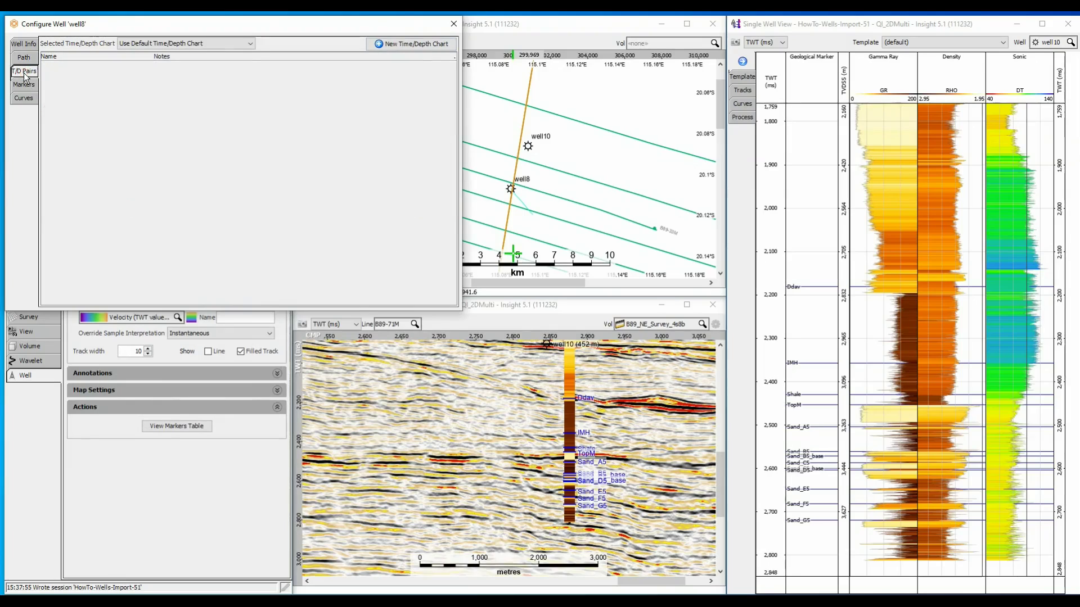
{"action": "left_click", "coordinate": [416, 45]}
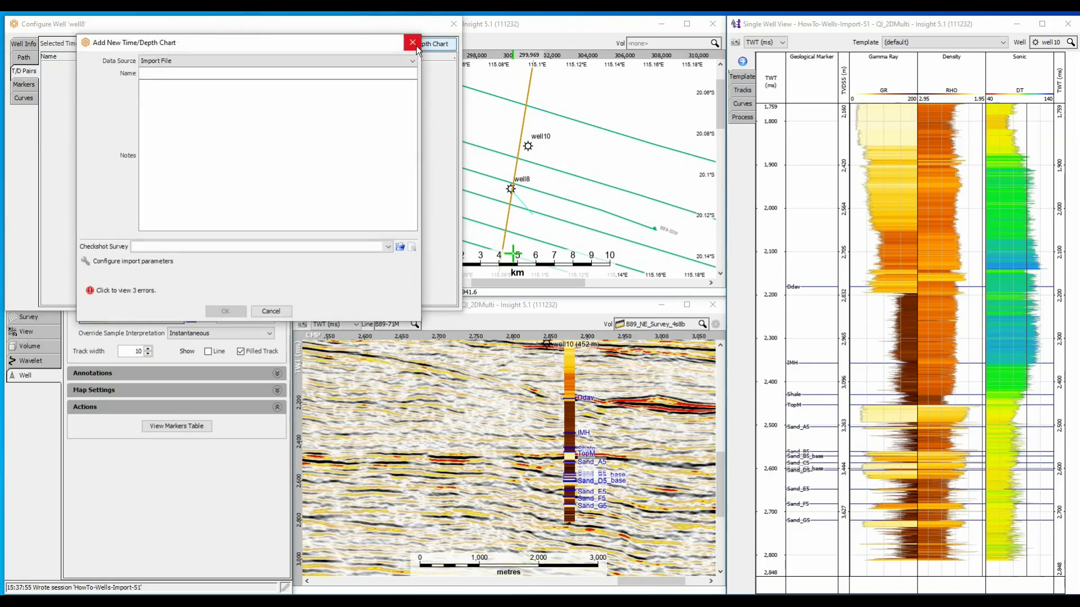
{"action": "left_click", "coordinate": [399, 247]}
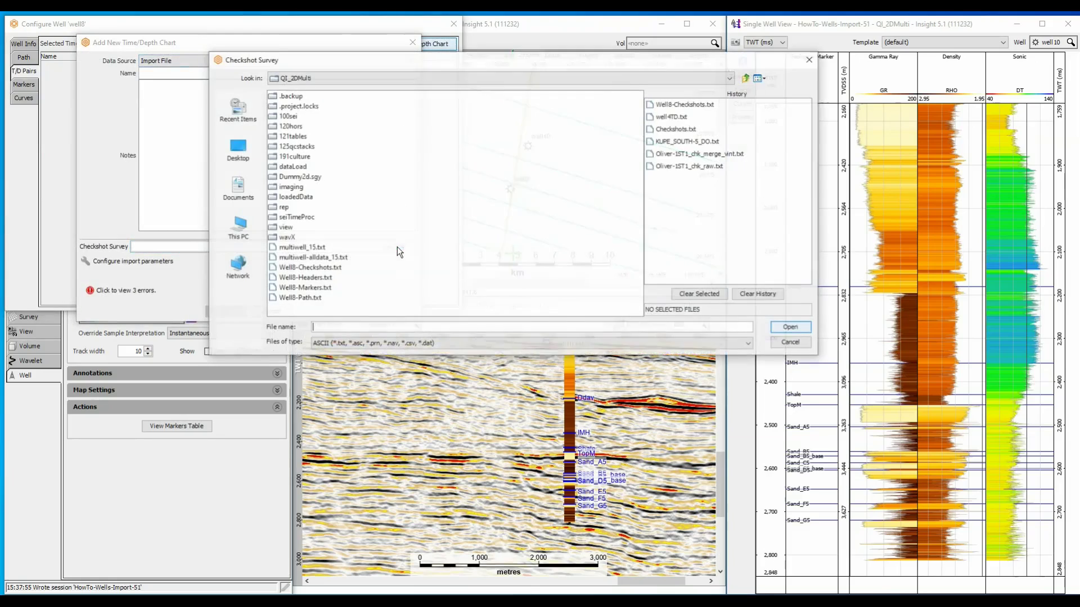
{"action": "left_click", "coordinate": [327, 268]}
{"action": "left_click", "coordinate": [790, 328]}
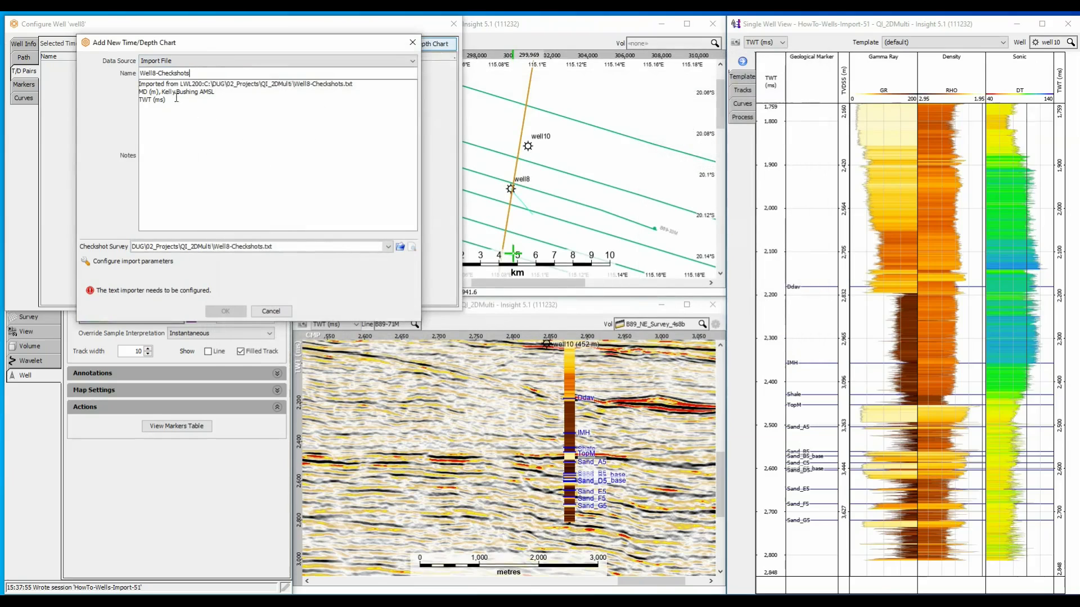
Step: Shorten the name of the new time/depth chart to Checkshots
{"action": "left_click", "coordinate": [159, 74]}
{"action": "key", "text": "BackSpace"}
{"action": "key", "text": "BackSpace"}
{"action": "key", "text": "BackSpace"}
{"action": "key", "text": "BackSpace"}
{"action": "key", "text": "BackSpace"}
{"action": "key", "text": "BackSpace"}
Step: Configure the checkshot import to use the third column as TVD with a Sub Sea datum, leaving the MD column unassigned
{"action": "left_click", "coordinate": [85, 260]}
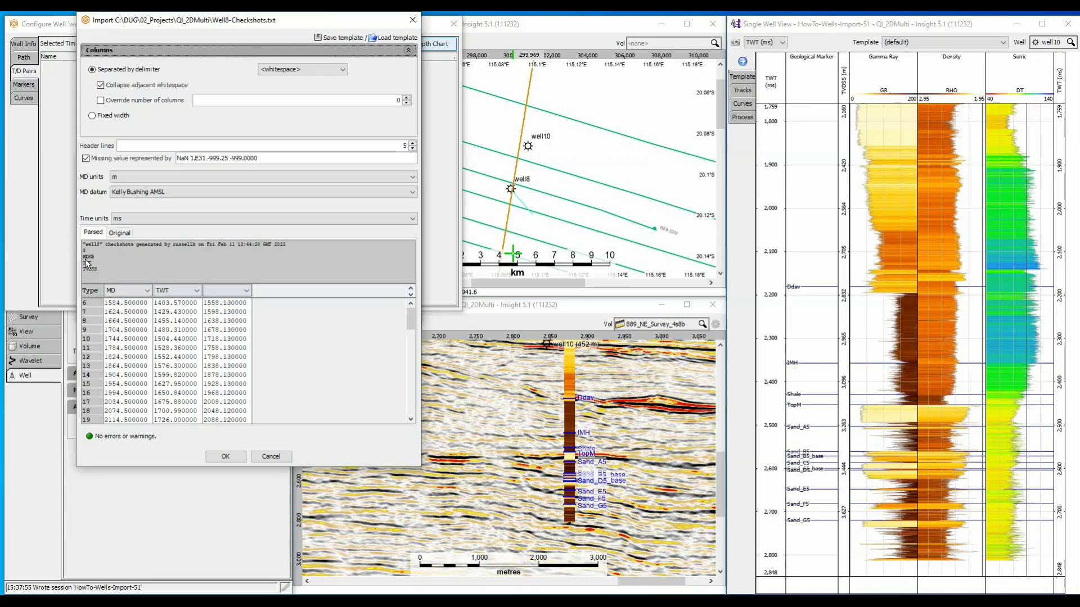
{"action": "left_click", "coordinate": [217, 282]}
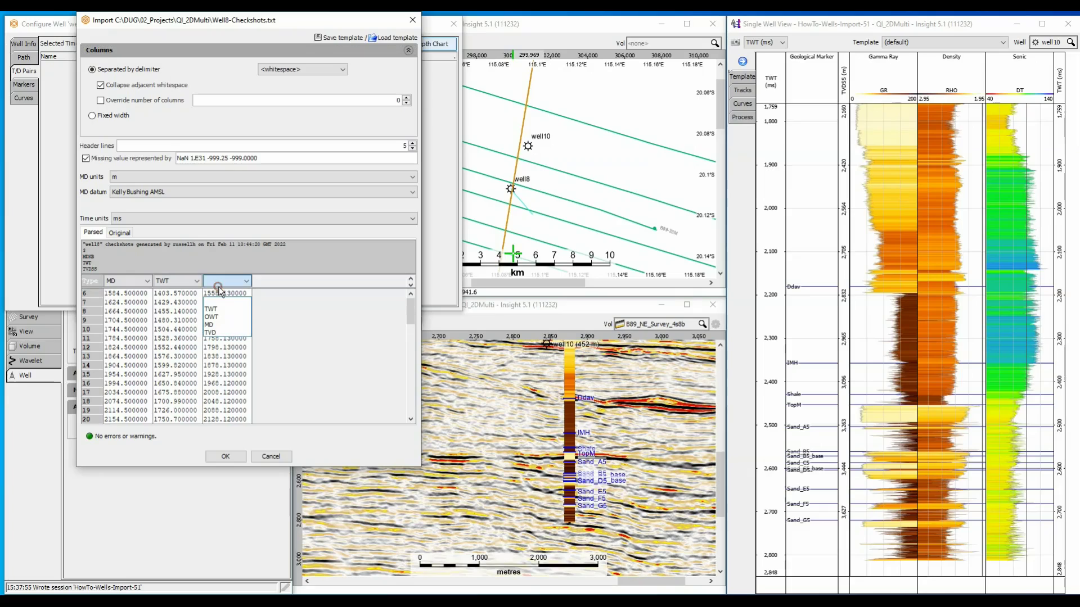
{"action": "left_click", "coordinate": [219, 332]}
{"action": "left_click", "coordinate": [136, 306]}
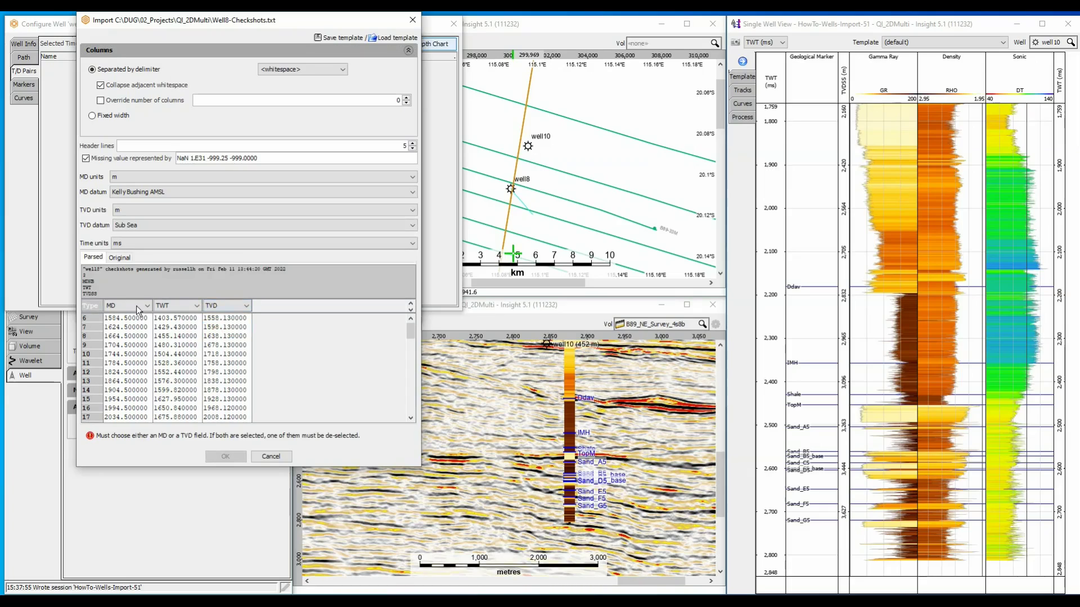
{"action": "left_click", "coordinate": [136, 318]}
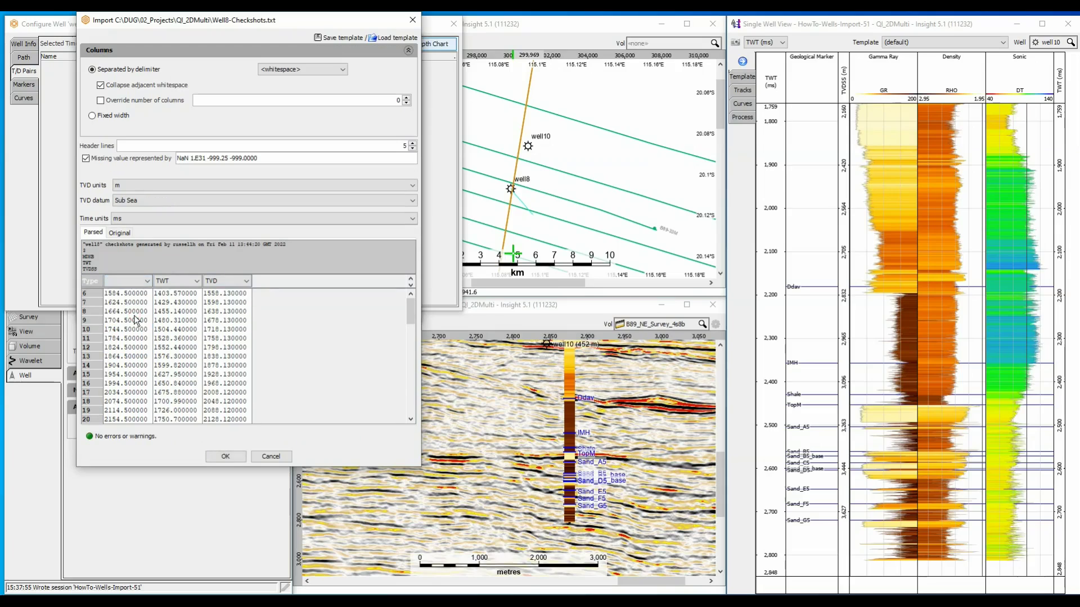
{"action": "left_click", "coordinate": [176, 200]}
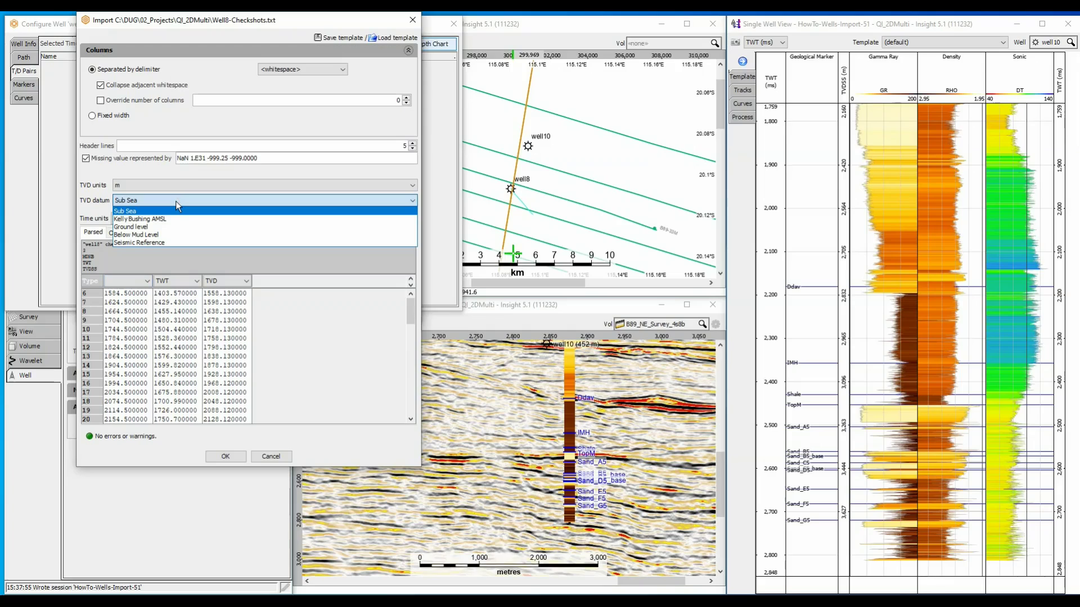
{"action": "left_click", "coordinate": [175, 201]}
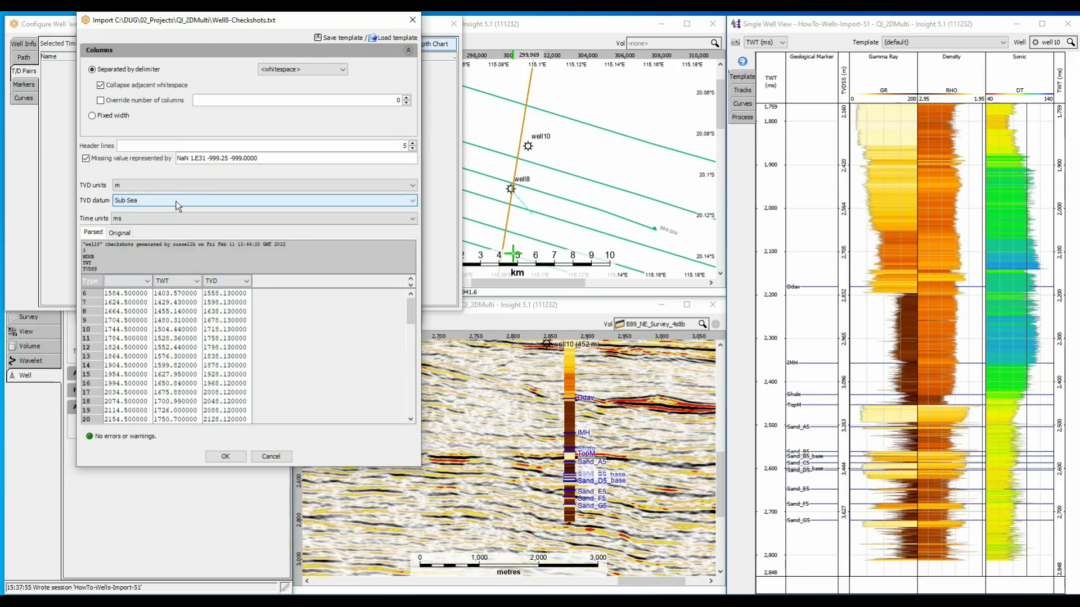
{"action": "left_click", "coordinate": [217, 456]}
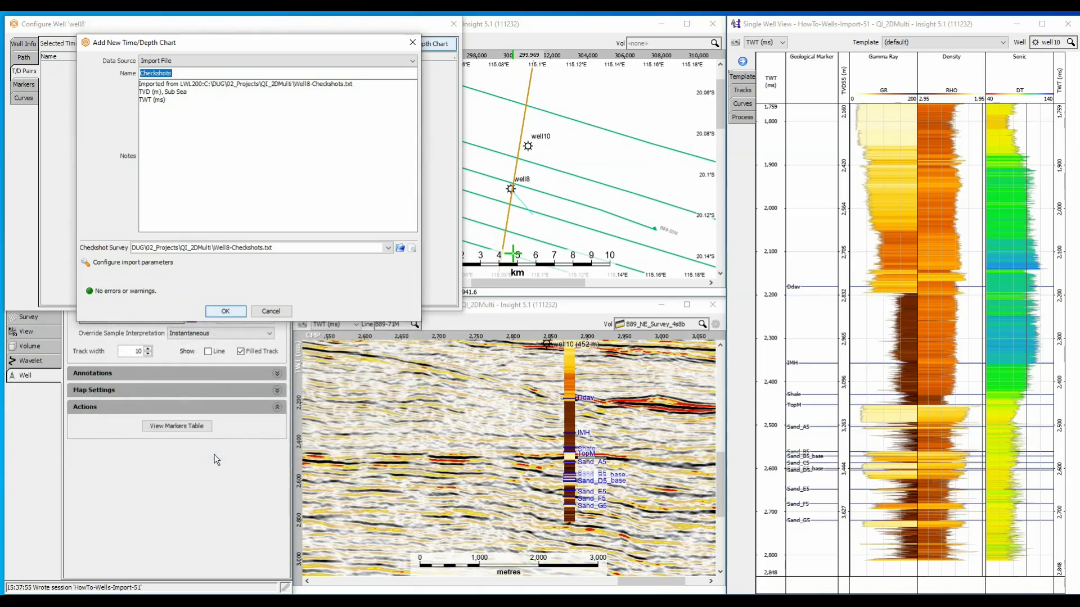
Step: Finish adding the Checkshots time/depth chart and display the Velocity (Interval) curve along well8's track
{"action": "left_click", "coordinate": [225, 311]}
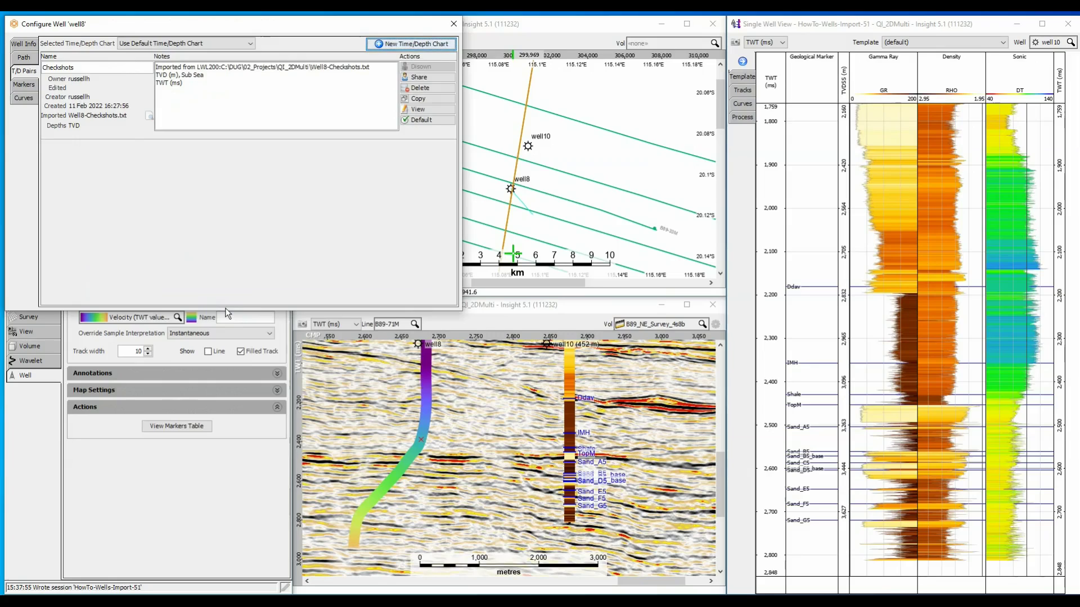
{"action": "left_click", "coordinate": [40, 383]}
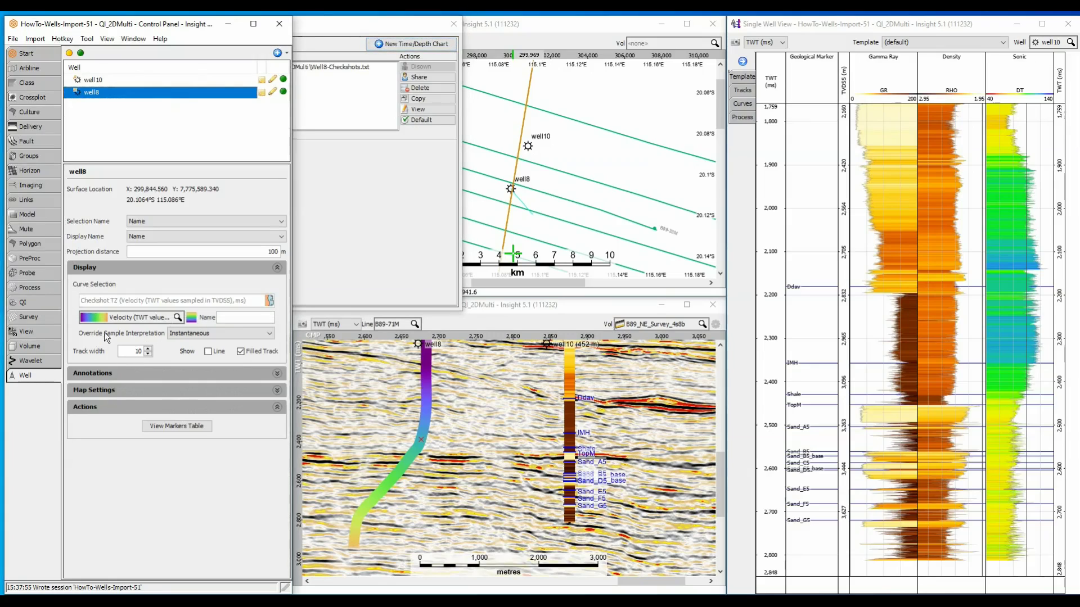
{"action": "left_click", "coordinate": [117, 318]}
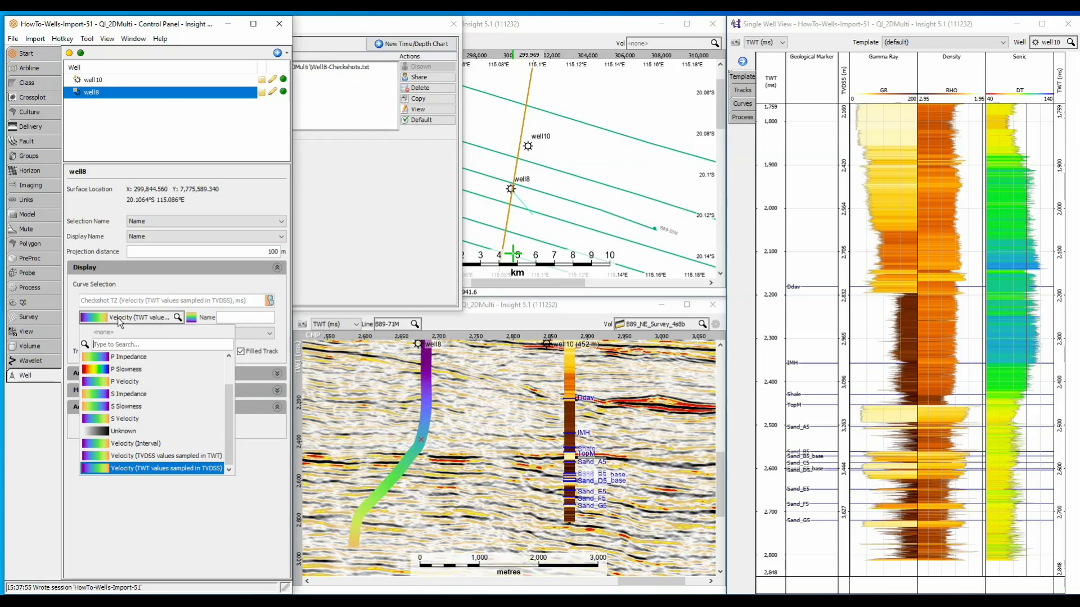
{"action": "left_click", "coordinate": [136, 443]}
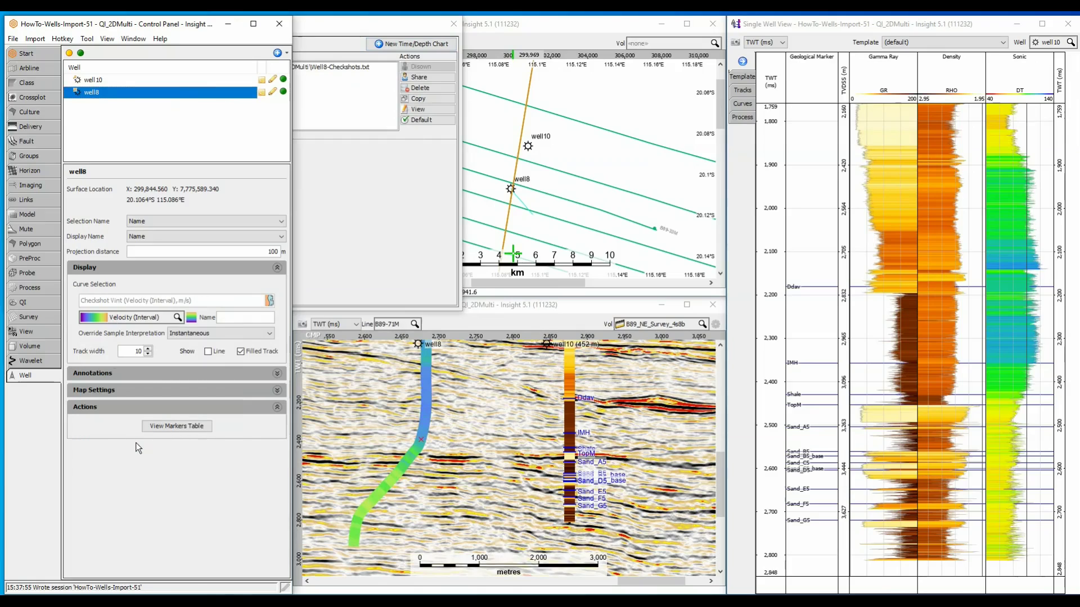
Step: Set well8's path annotation to a thickness of 4 and colour it black
{"action": "left_click", "coordinate": [258, 377]}
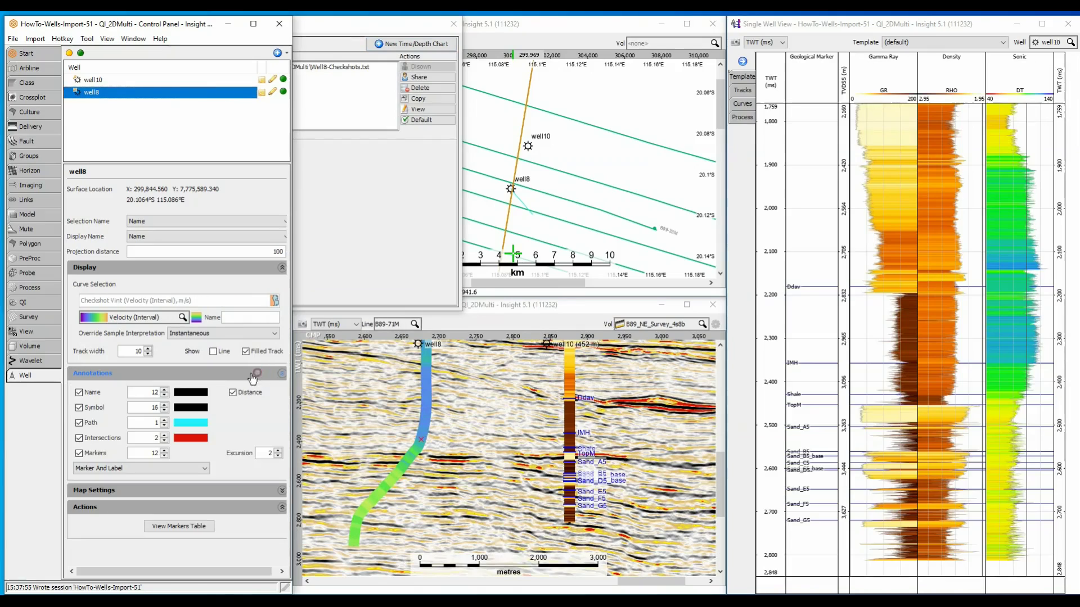
{"action": "left_click", "coordinate": [164, 420]}
{"action": "left_click", "coordinate": [165, 420]}
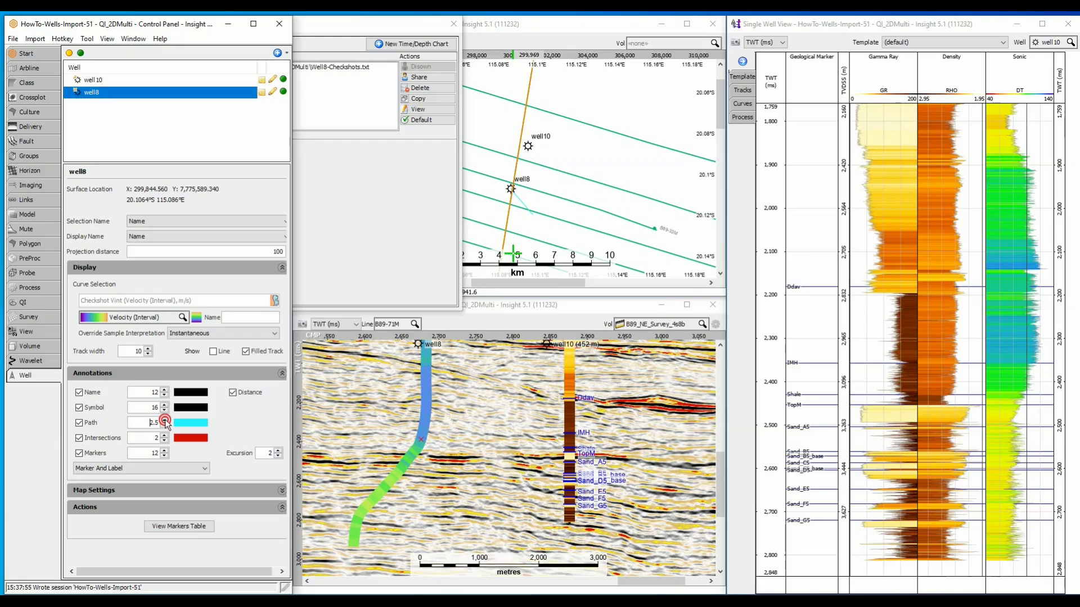
{"action": "left_click", "coordinate": [164, 420]}
{"action": "left_click", "coordinate": [164, 420]}
{"action": "left_click", "coordinate": [184, 425]}
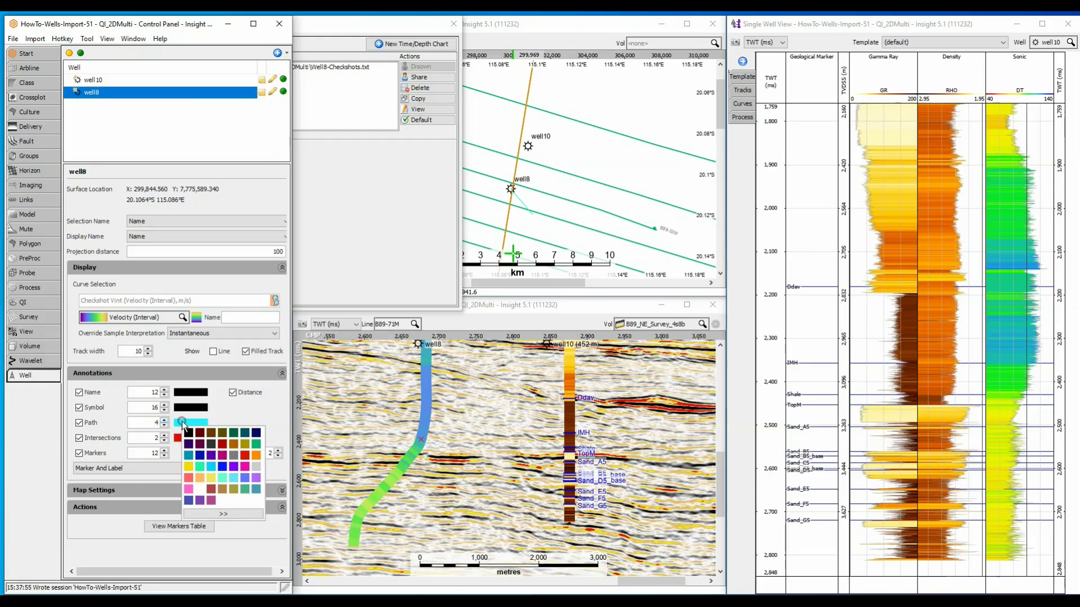
{"action": "left_click", "coordinate": [182, 429]}
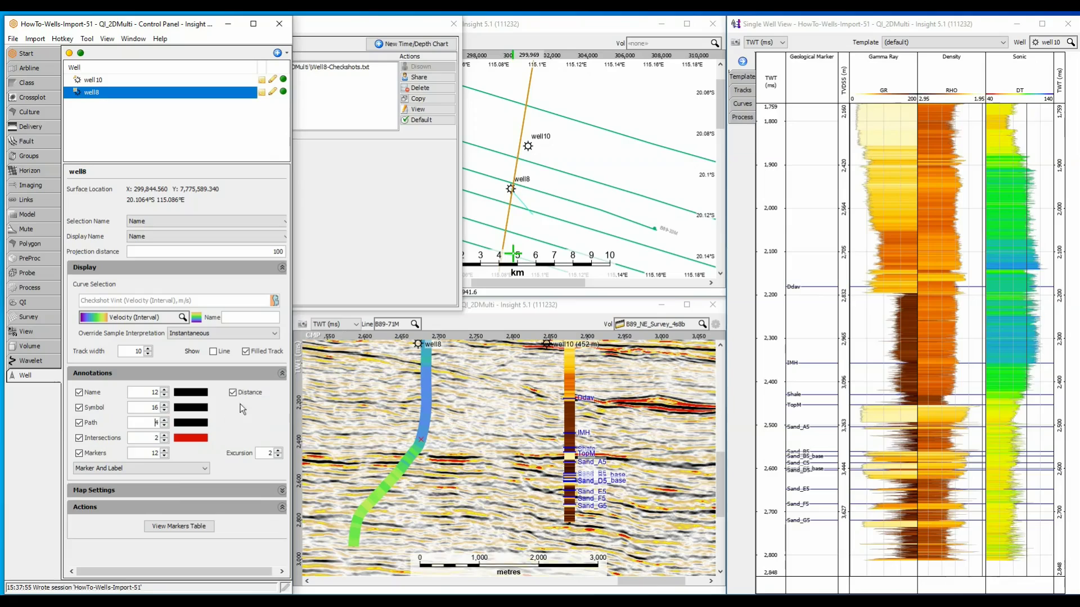
Step: Start a new marker table for well8 with Well8-Markers.txt as the markers survey
{"action": "left_click", "coordinate": [338, 284]}
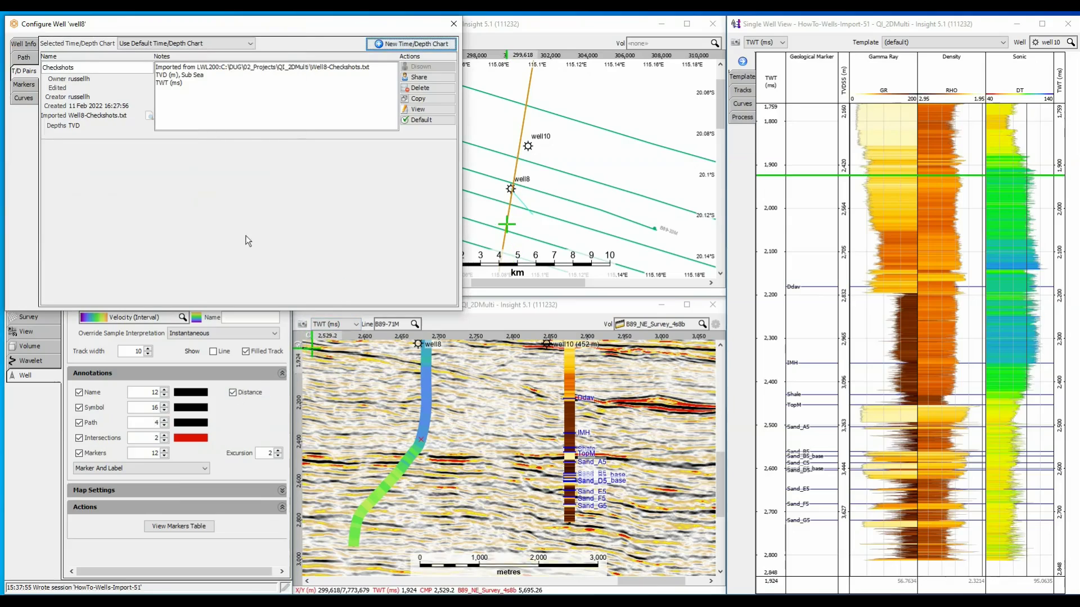
{"action": "left_click", "coordinate": [24, 84]}
{"action": "left_click", "coordinate": [414, 45]}
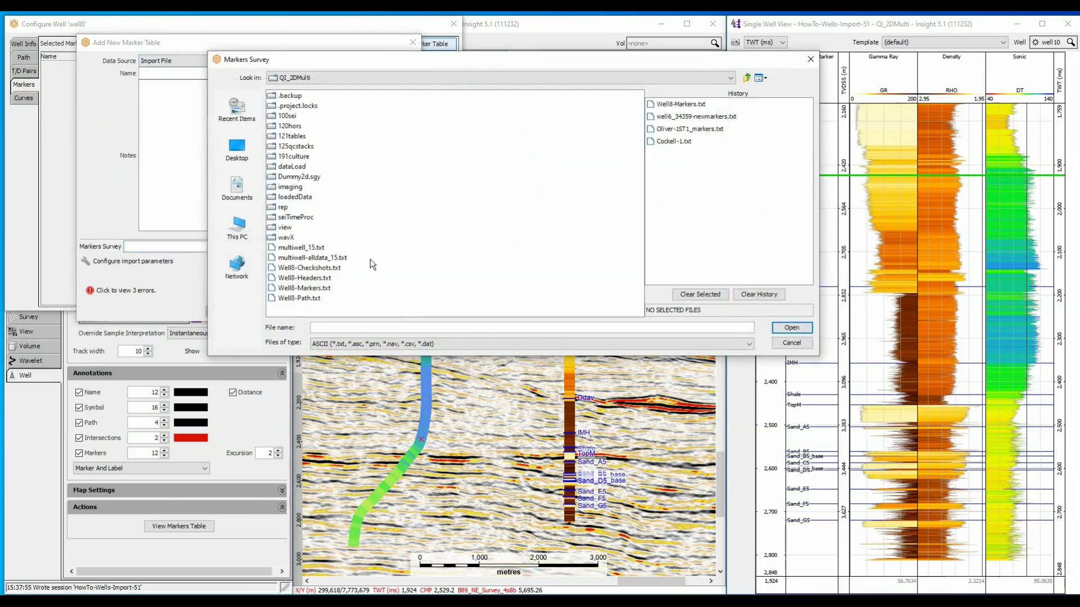
{"action": "left_click", "coordinate": [308, 287]}
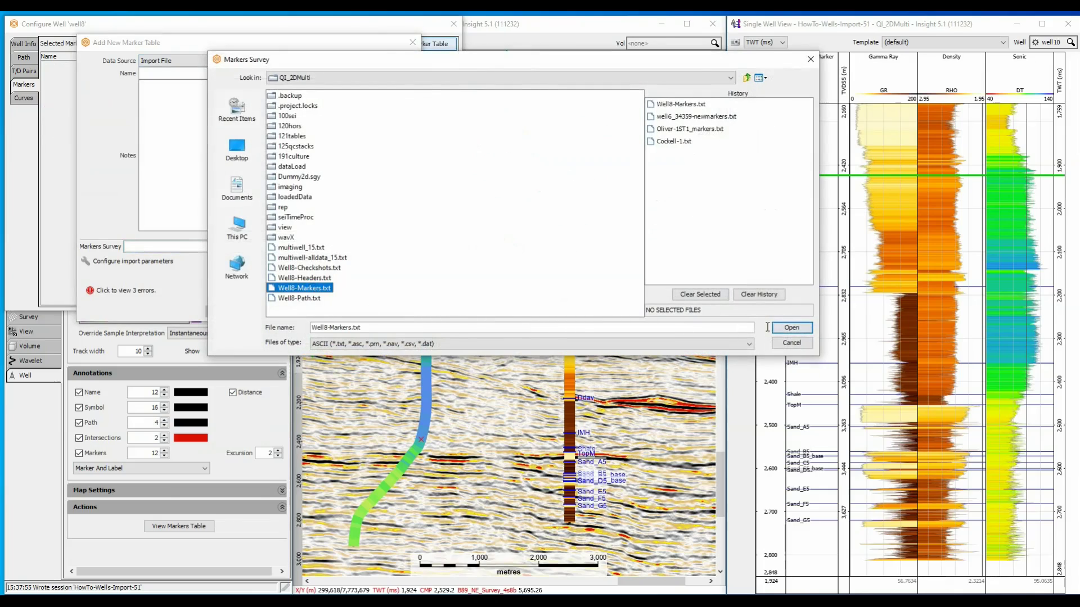
{"action": "left_click", "coordinate": [787, 329]}
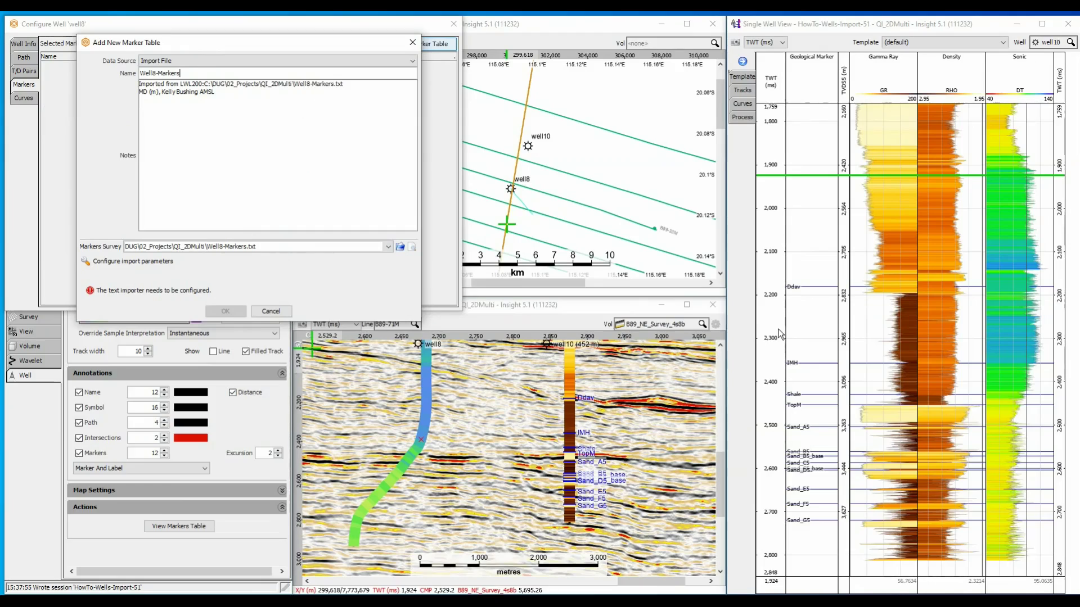
Step: Assign the first column of the marker file as Marker and add the Well8-Markers table to the well
{"action": "left_click", "coordinate": [85, 259]}
{"action": "left_click", "coordinate": [127, 276]}
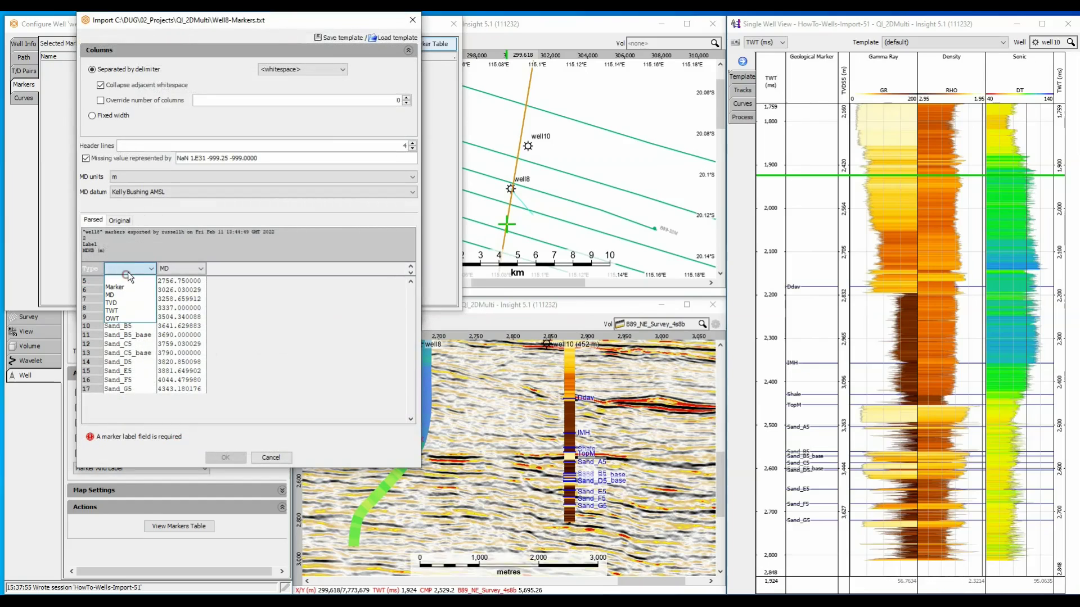
{"action": "left_click", "coordinate": [128, 282]}
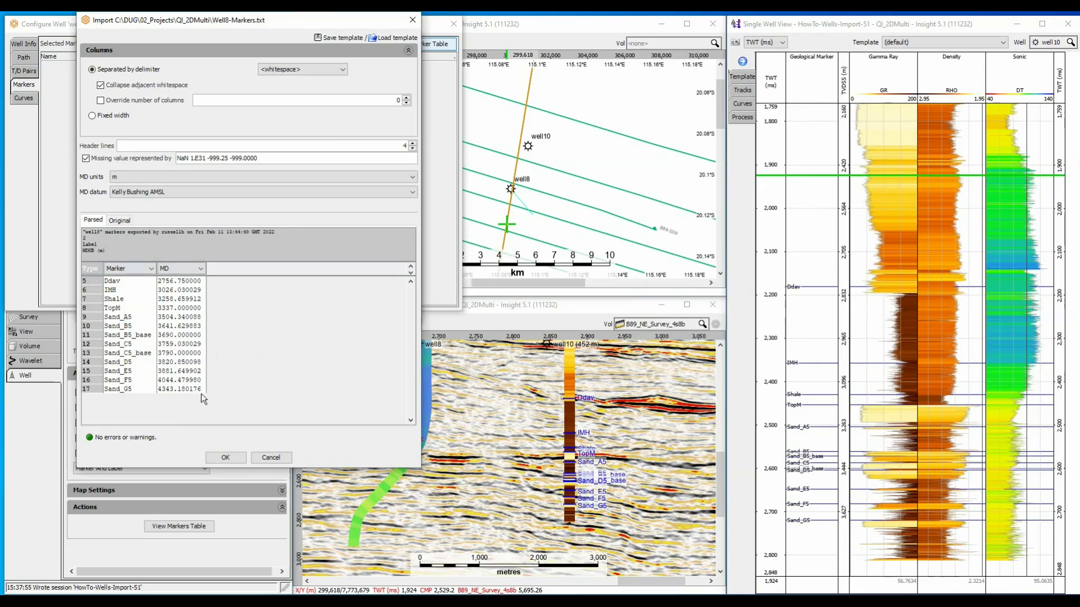
{"action": "left_click", "coordinate": [226, 457]}
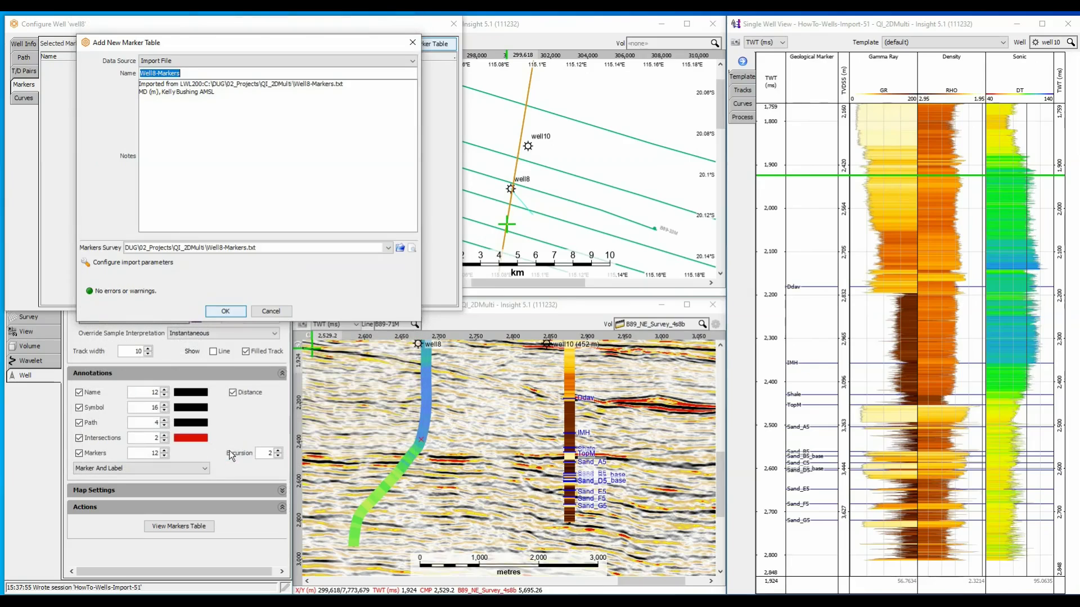
{"action": "left_click", "coordinate": [226, 311]}
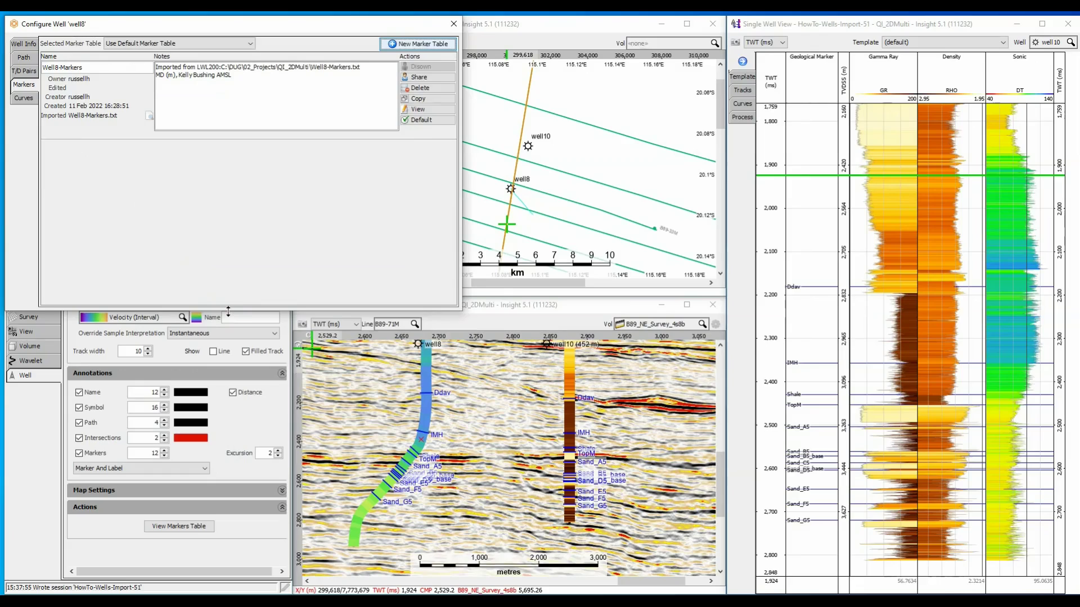
Step: Import Well8-Curves.las as a new log curve set for well8 and close the well configuration
{"action": "left_click", "coordinate": [23, 97]}
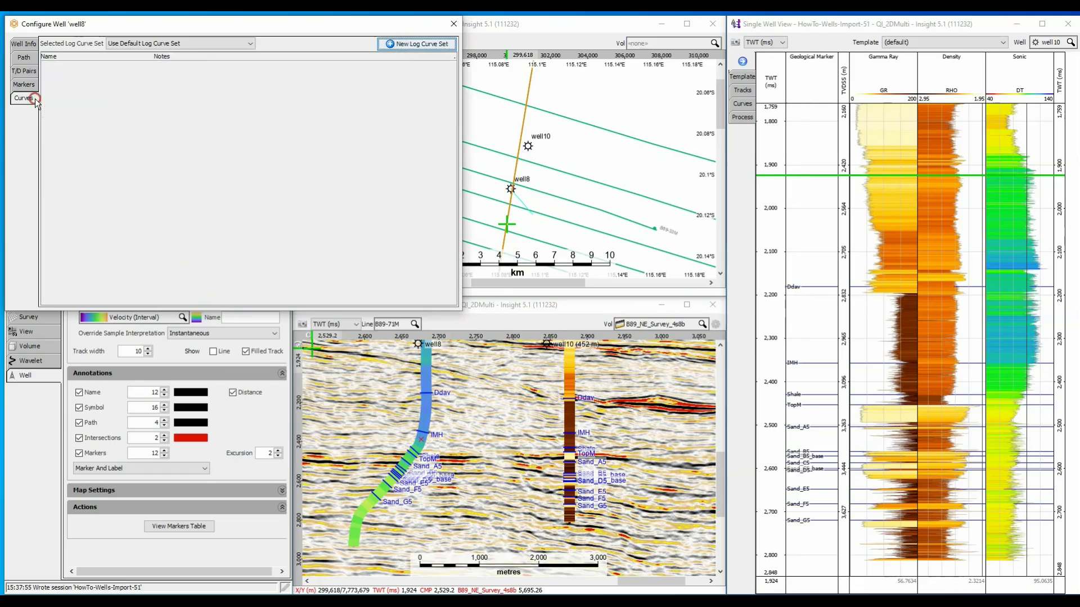
{"action": "left_click", "coordinate": [409, 44]}
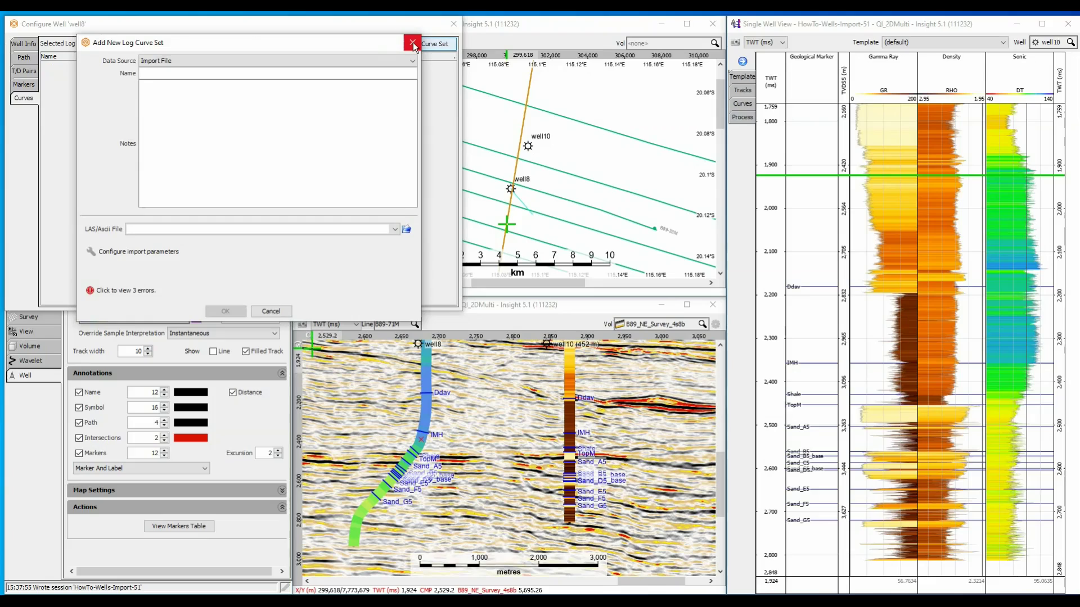
{"action": "left_click", "coordinate": [406, 229]}
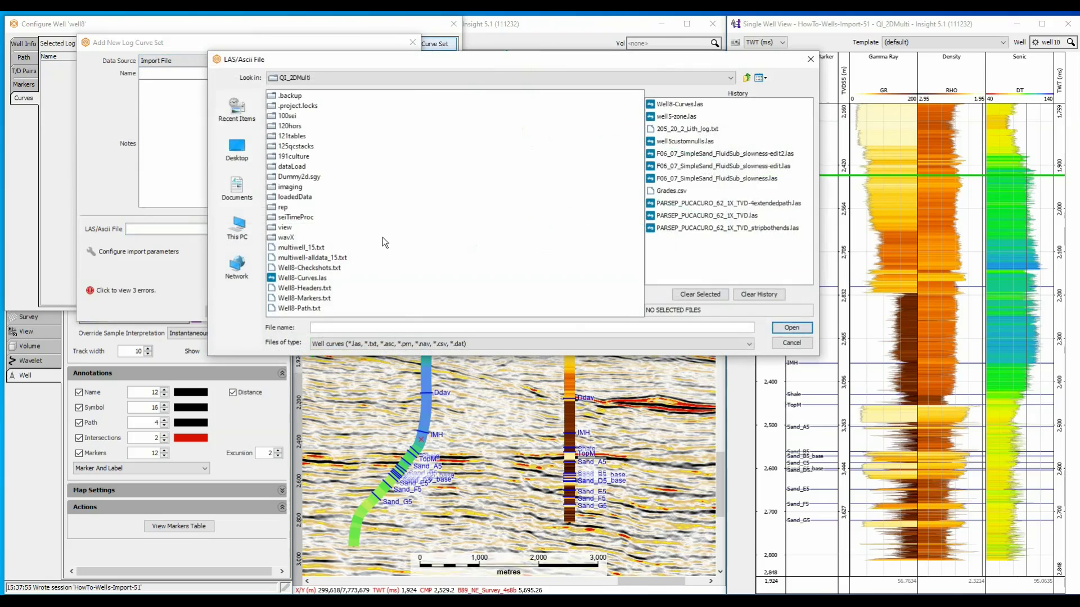
{"action": "left_click", "coordinate": [315, 277]}
{"action": "left_click", "coordinate": [783, 328]}
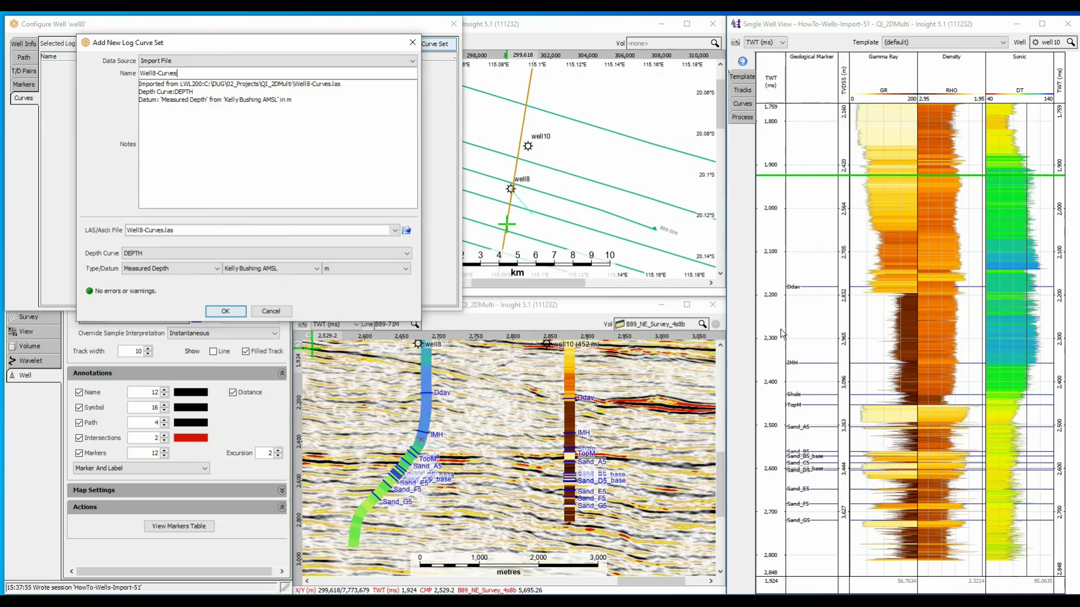
{"action": "left_click", "coordinate": [225, 311]}
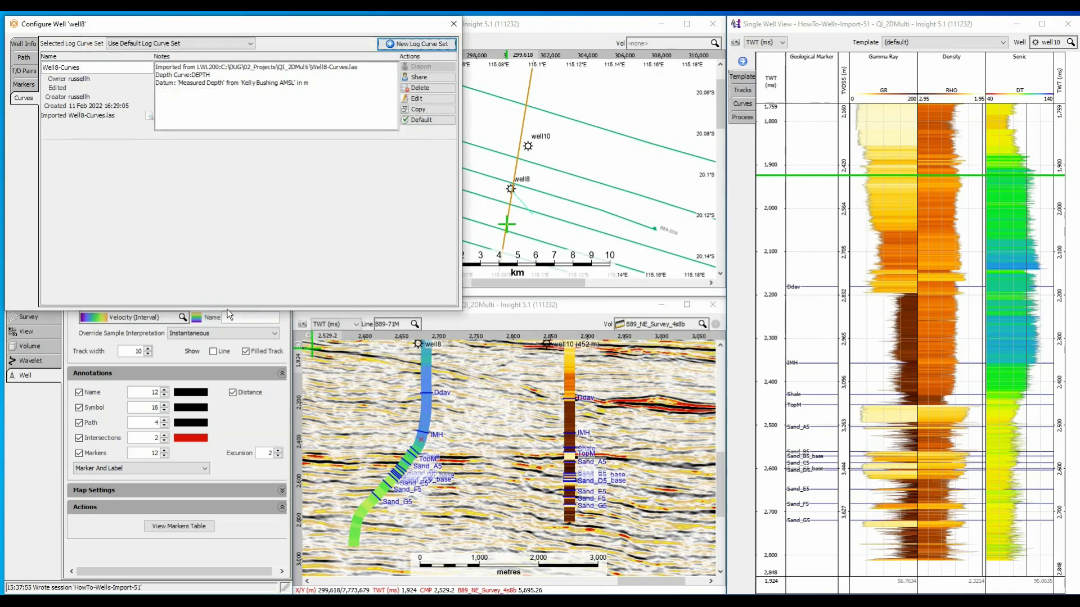
{"action": "left_click", "coordinate": [452, 24]}
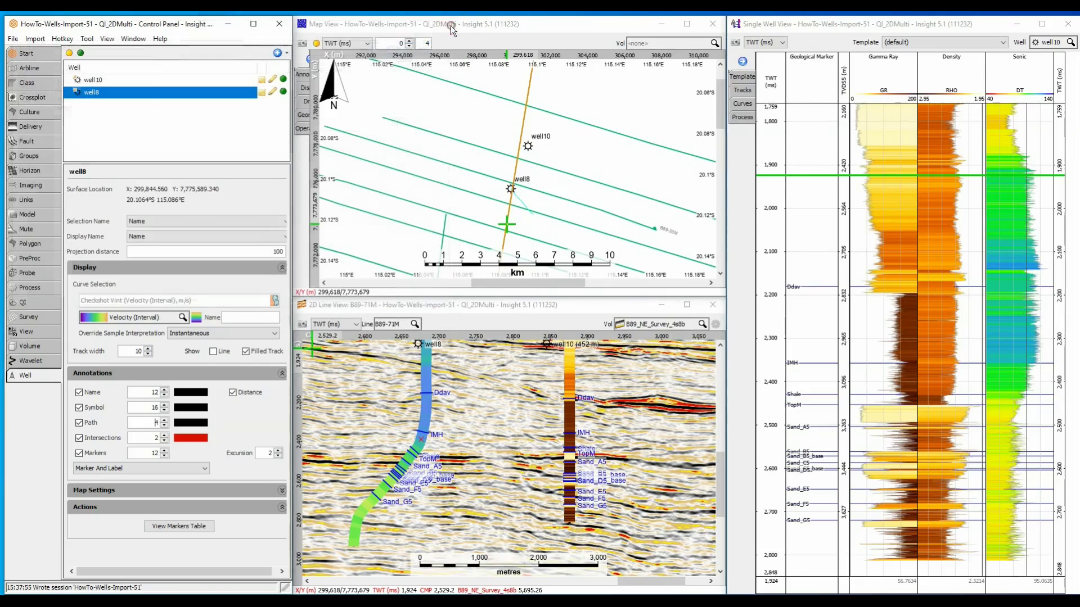
Step: Display the Gamma curve along well8's track and show well8 in the single well view
{"action": "left_click", "coordinate": [145, 318]}
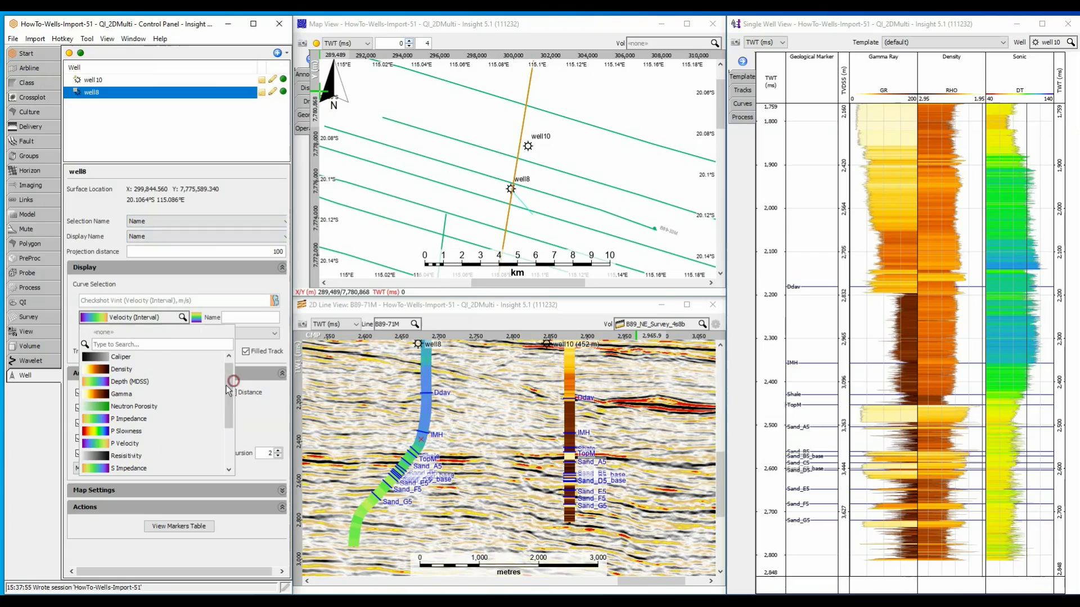
{"action": "left_click", "coordinate": [135, 381]}
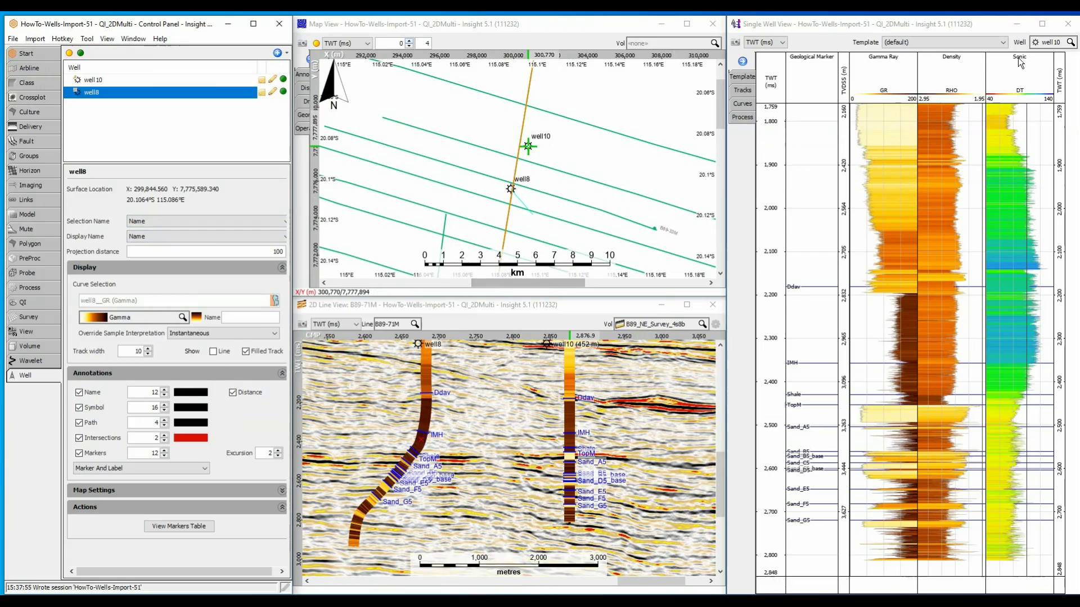
{"action": "left_click", "coordinate": [1047, 43]}
{"action": "left_click", "coordinate": [1050, 83]}
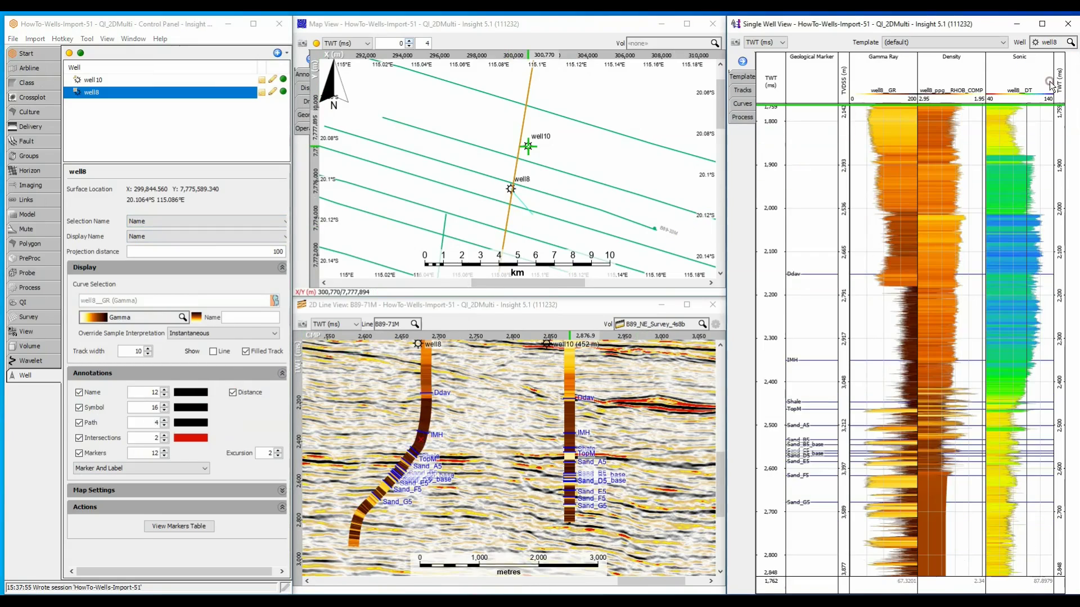
Step: Switch the single well view's vertical domain to MDKB (m) and on to TVDSS (m)
{"action": "left_click", "coordinate": [775, 44]}
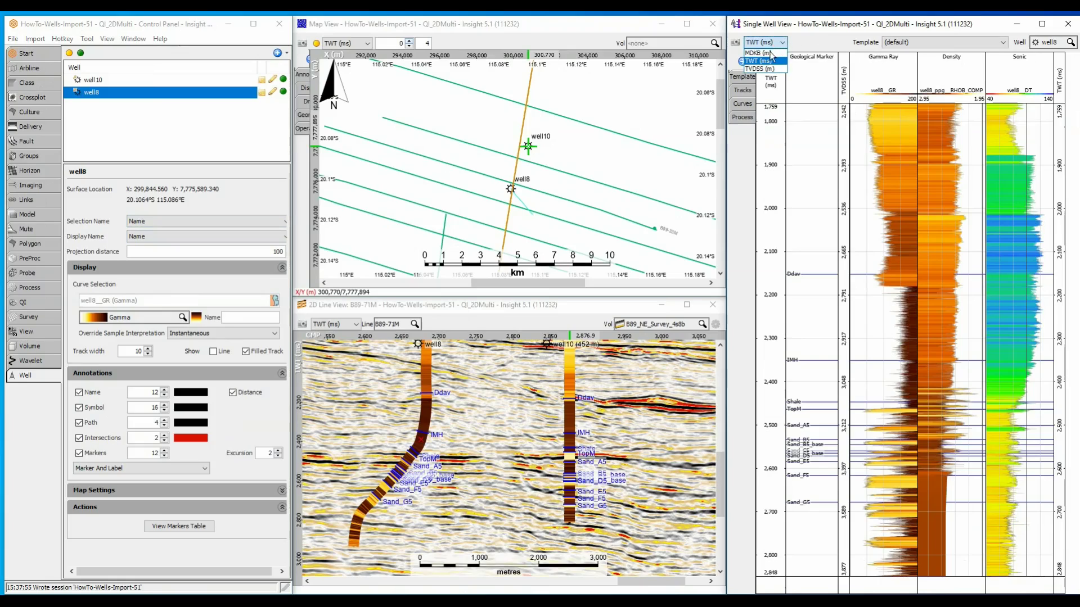
{"action": "left_click", "coordinate": [768, 53]}
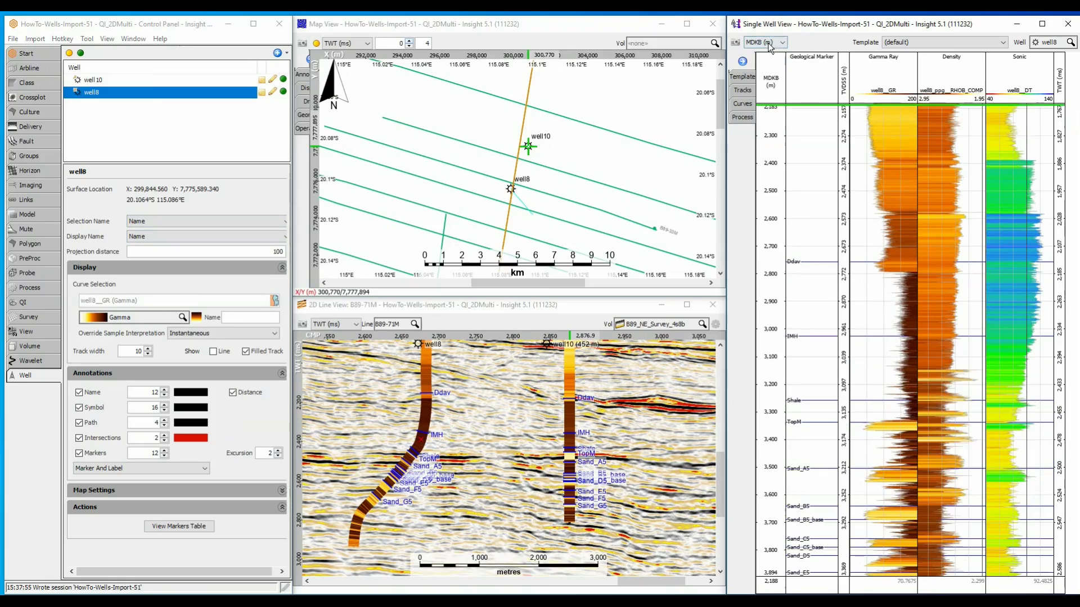
{"action": "left_click", "coordinate": [765, 42]}
{"action": "left_click", "coordinate": [766, 68]}
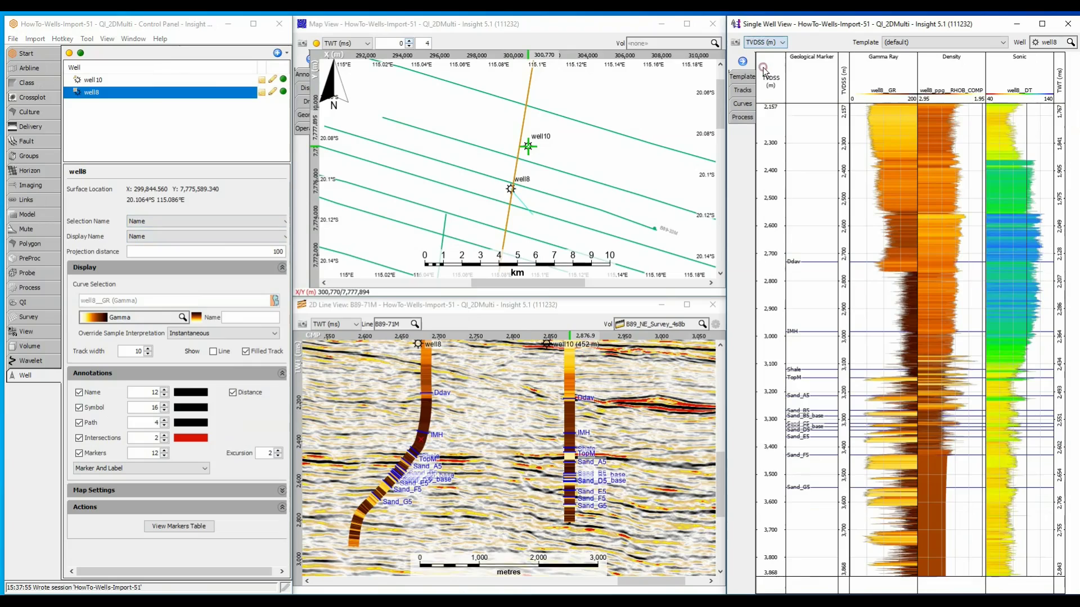